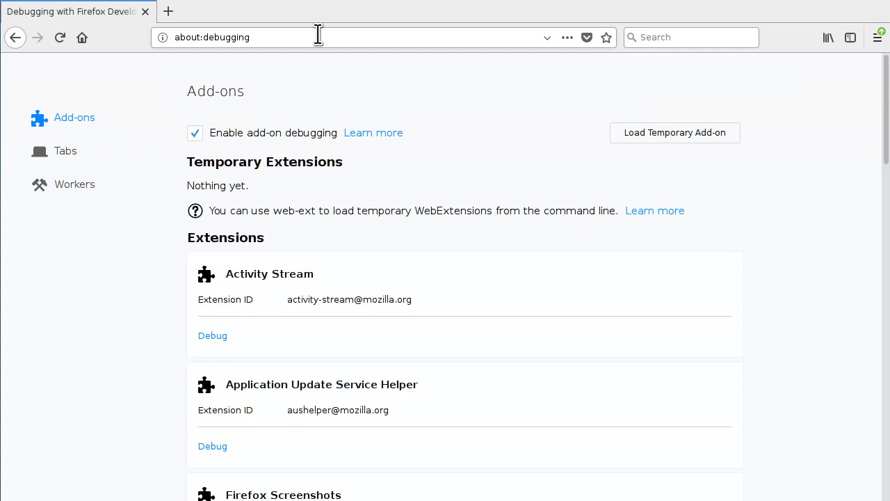
Step: Load the temporary add-on from manifest.json in the git/filterbubbler-web-ext/extension folder and view its popup
left_click(645, 132)
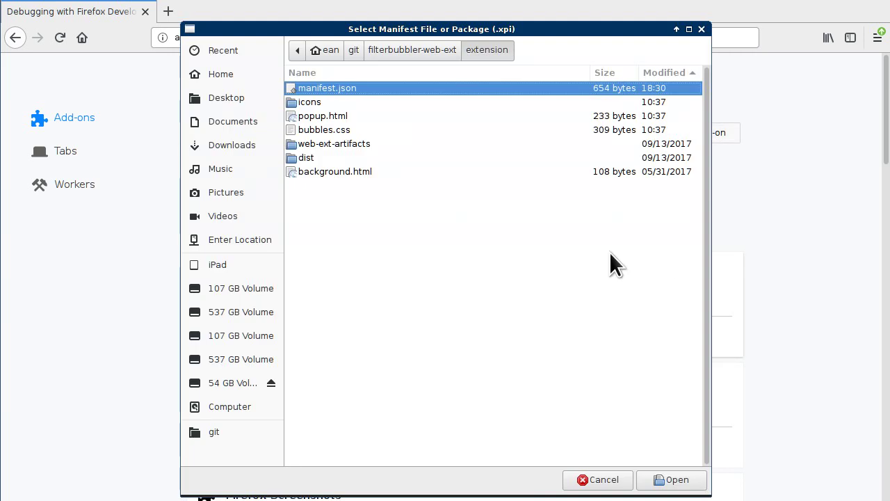
left_click(347, 50)
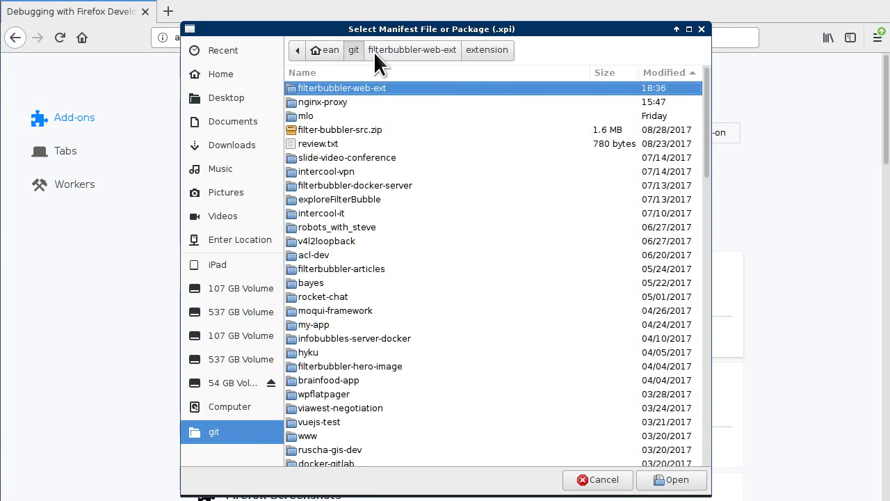
left_click(426, 49)
left_click(471, 50)
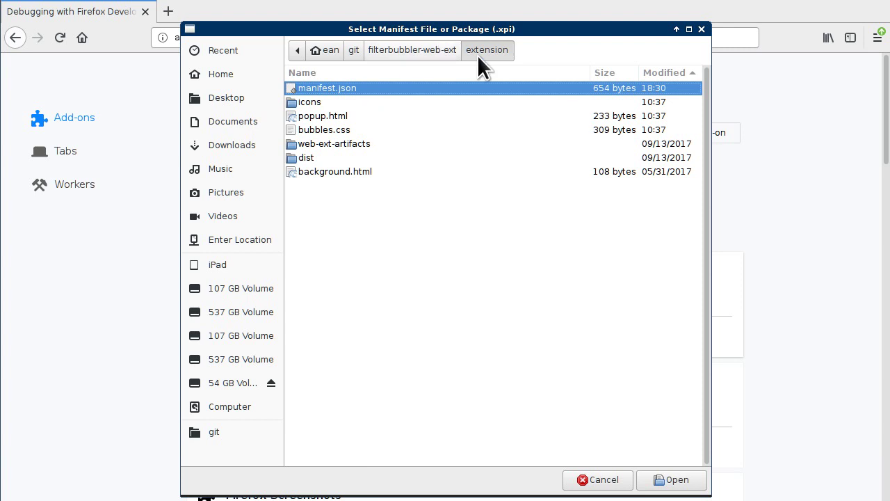
double_click(486, 89)
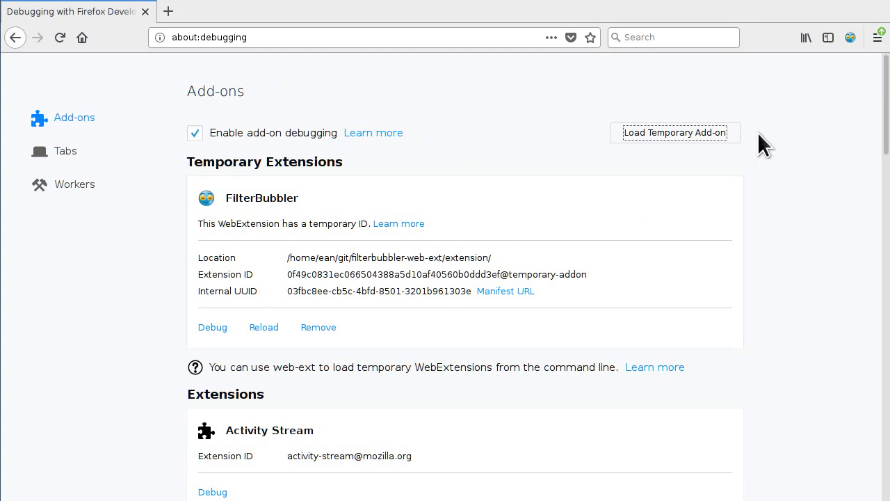
left_click(857, 40)
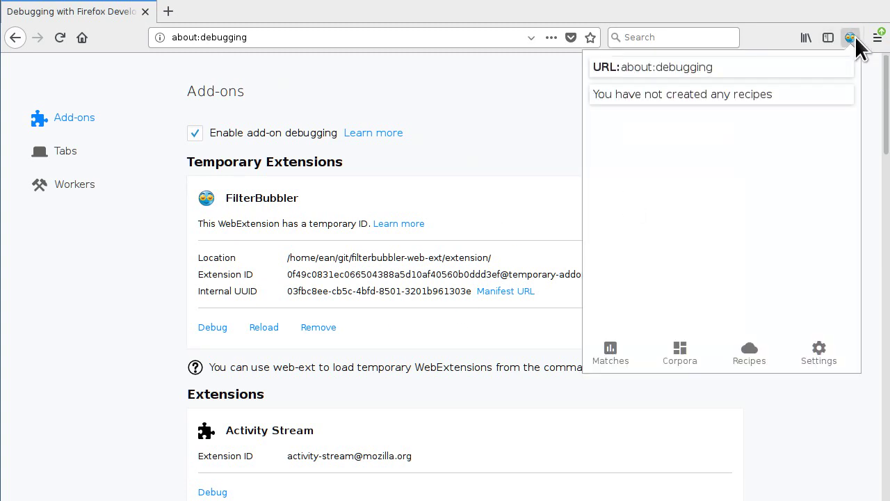
left_click(854, 38)
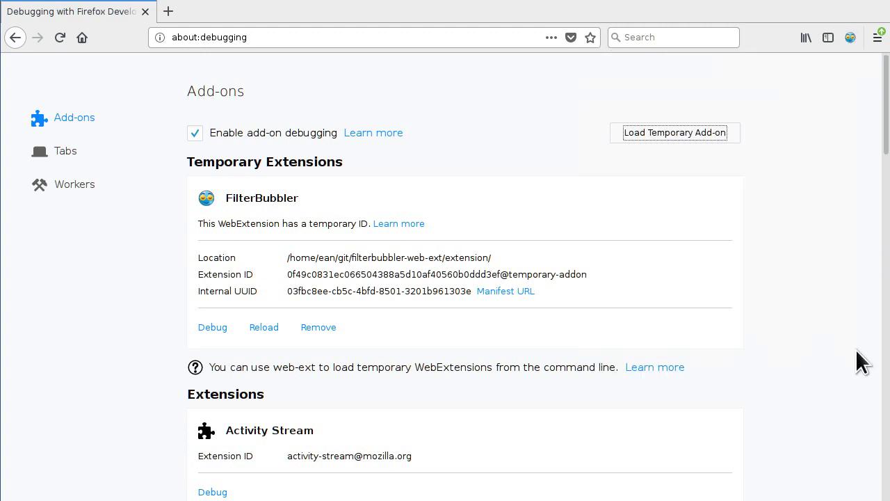
Step: Go to wikipedia.org and open the English main page
left_click(338, 37)
left_click(339, 37)
type("w")
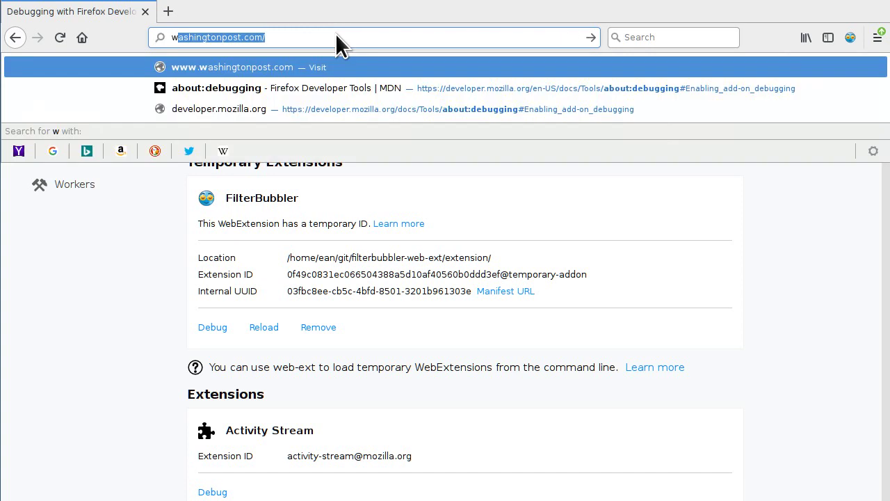
type("iki")
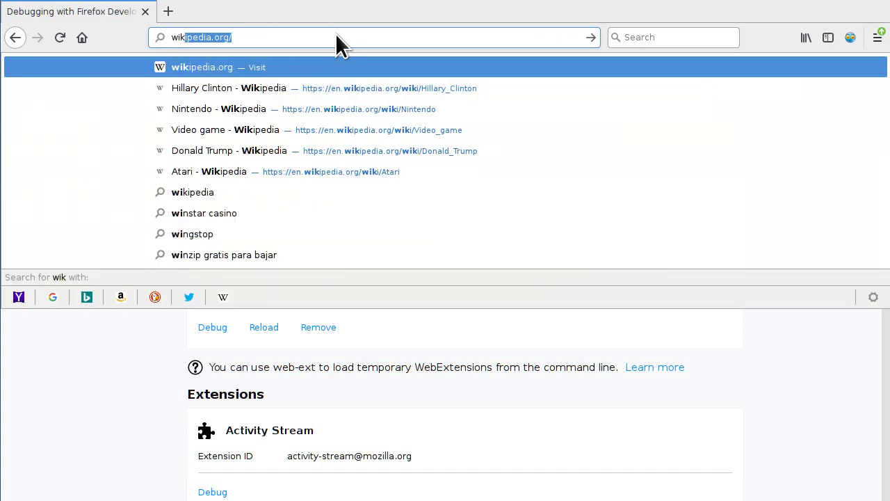
key("Return")
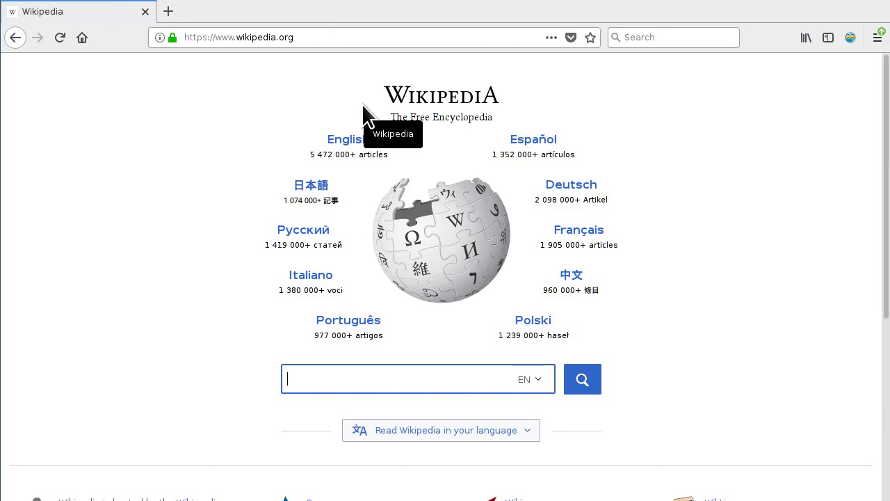
left_click(348, 145)
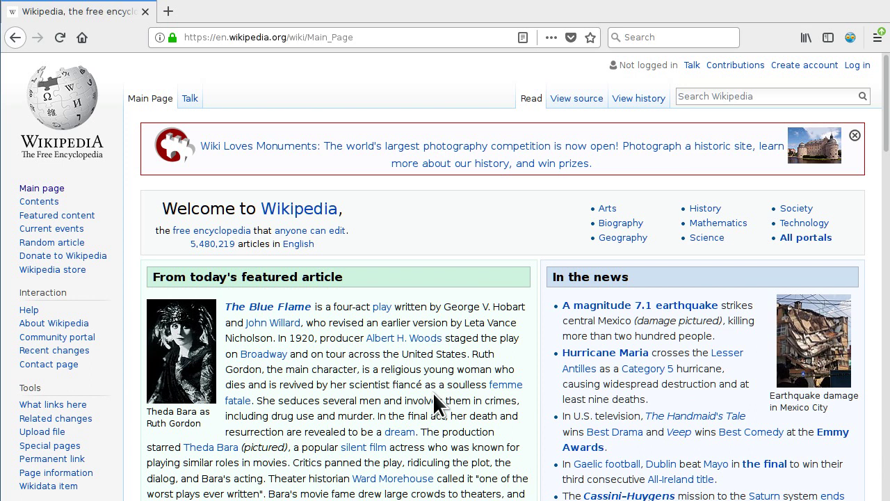
Step: Create a FilterBubbler corpus named "Boring or Awesome"
left_click(850, 38)
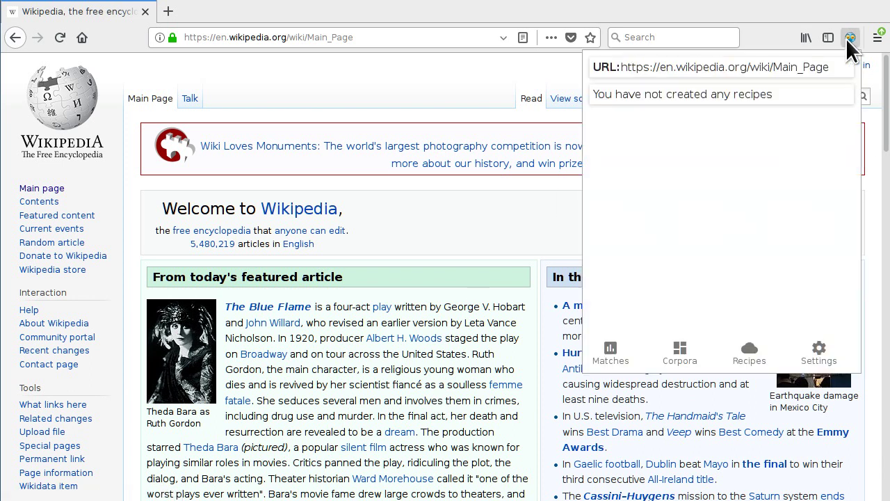
left_click(753, 357)
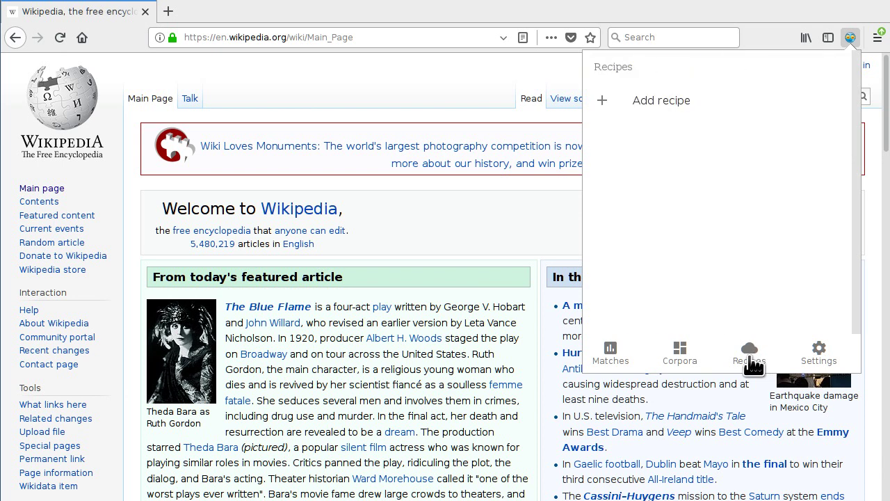
left_click(680, 357)
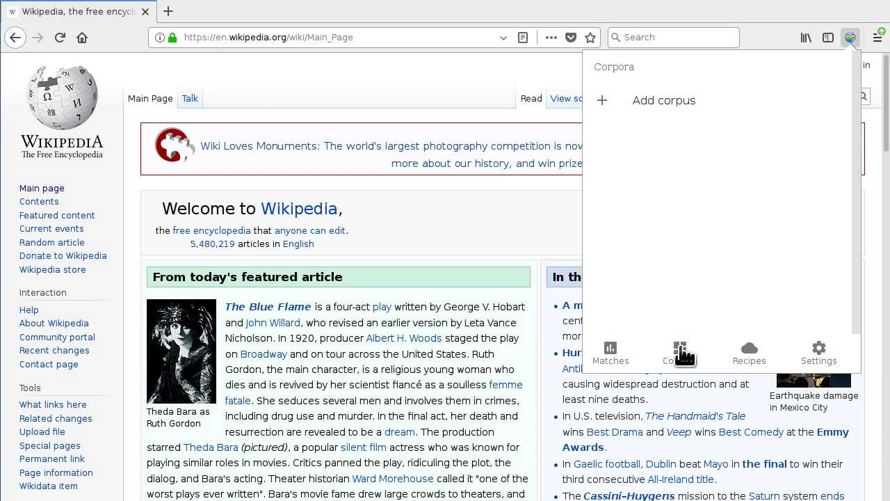
left_click(666, 108)
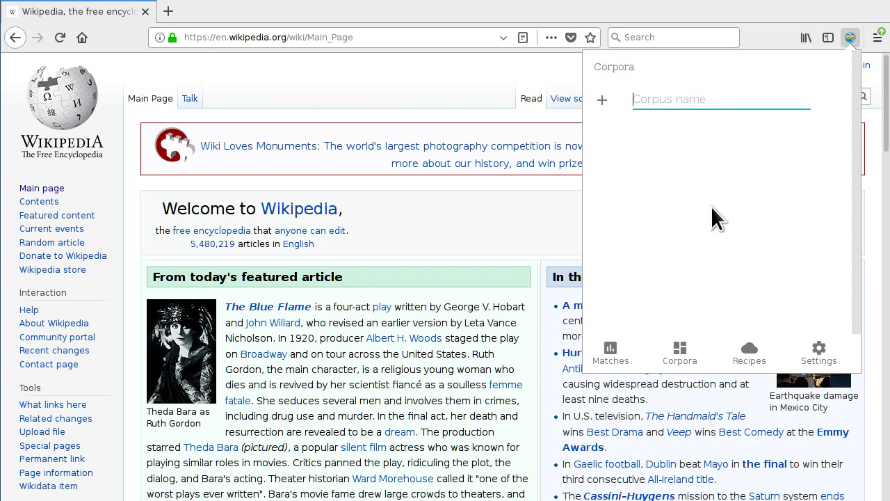
type("Boring a")
key("BackSpace")
type("or Awesome")
key("Return")
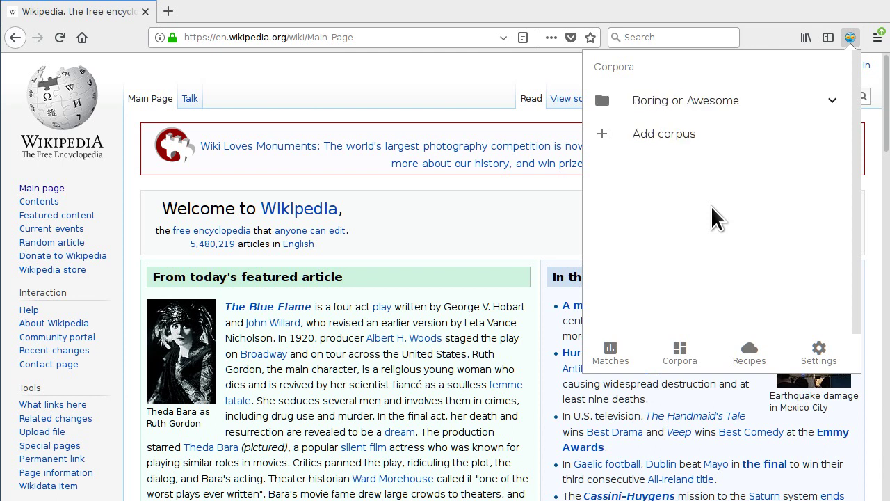
Step: Add the classifications "Boring" and "Awesome" to the Boring or Awesome corpus and close the popup
left_click(790, 105)
left_click(754, 146)
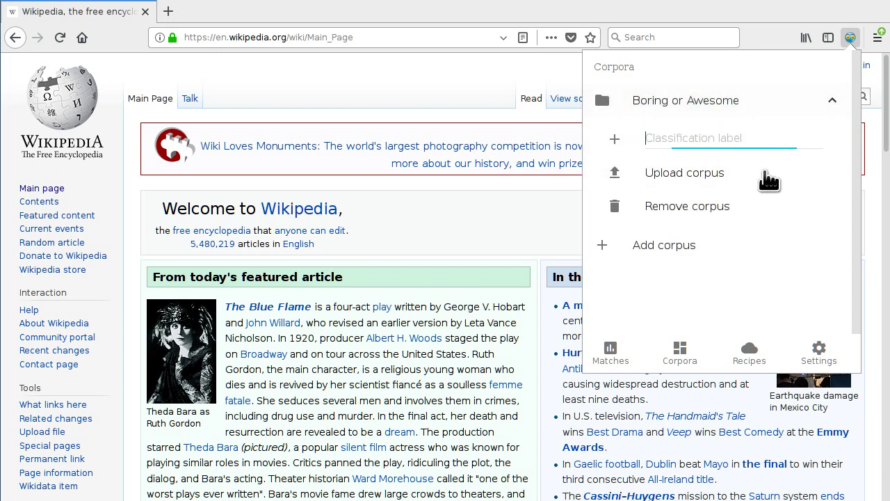
type("Borign")
key("BackSpace")
key("BackSpace")
type("ng")
key("Return")
left_click(814, 166)
type("Awesome")
key("Return")
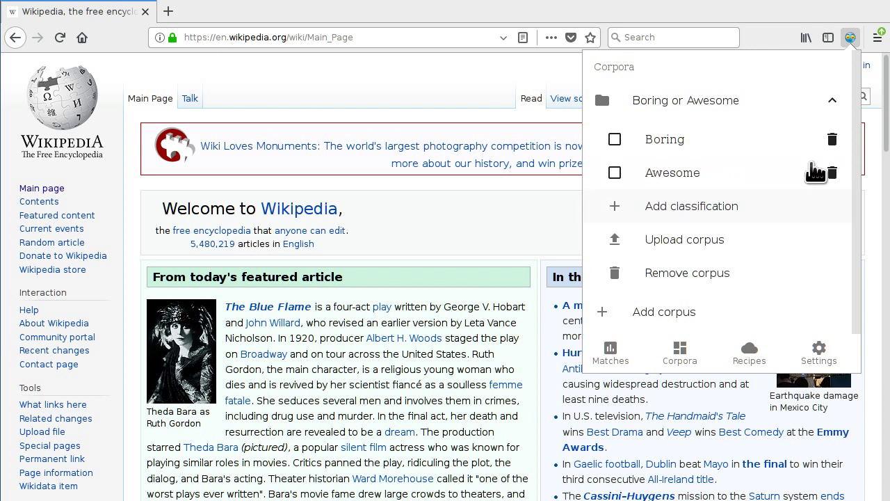
left_click(463, 223)
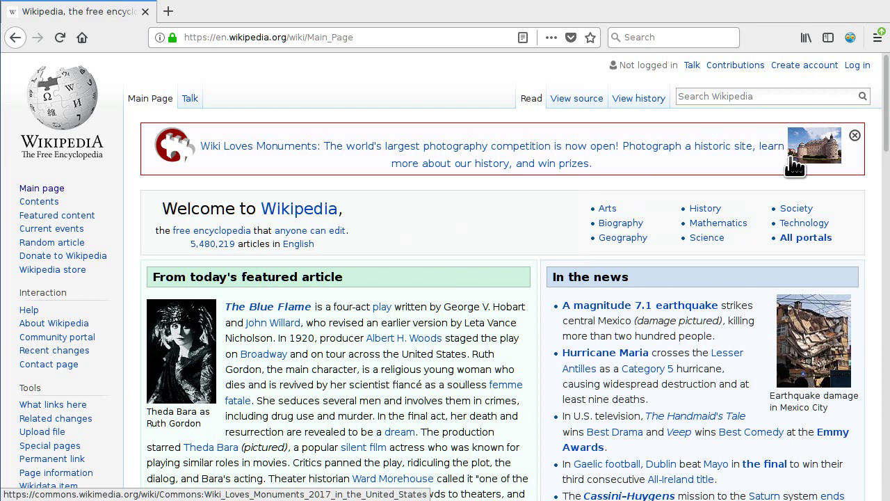
Step: Open Wikipedia's Bankruptcy article and classify it as Boring in the Boring or Awesome corpus
type("bank")
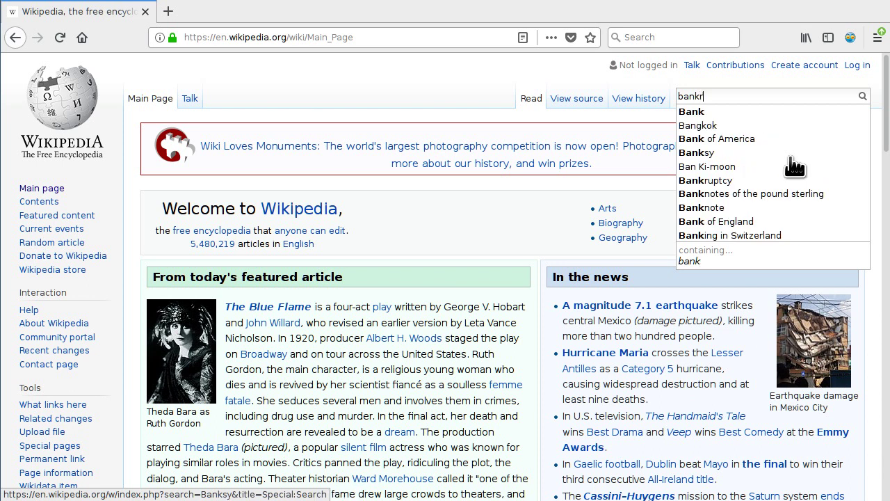
type("rupt")
key("Down")
key("Return")
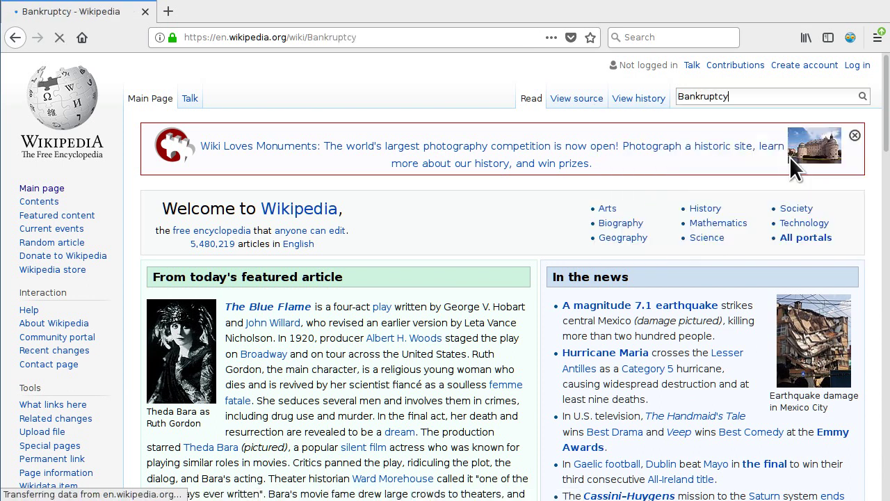
left_click(847, 39)
left_click(673, 106)
left_click(678, 139)
left_click(504, 408)
Step: Find Wikipedia's Lease article and classify it as Boring in the Boring or Awesome corpus
left_click(744, 94)
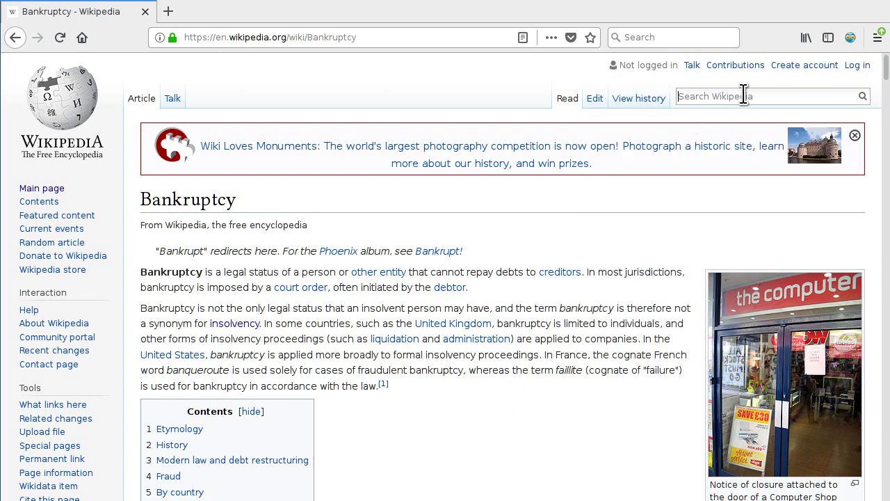
type("lease")
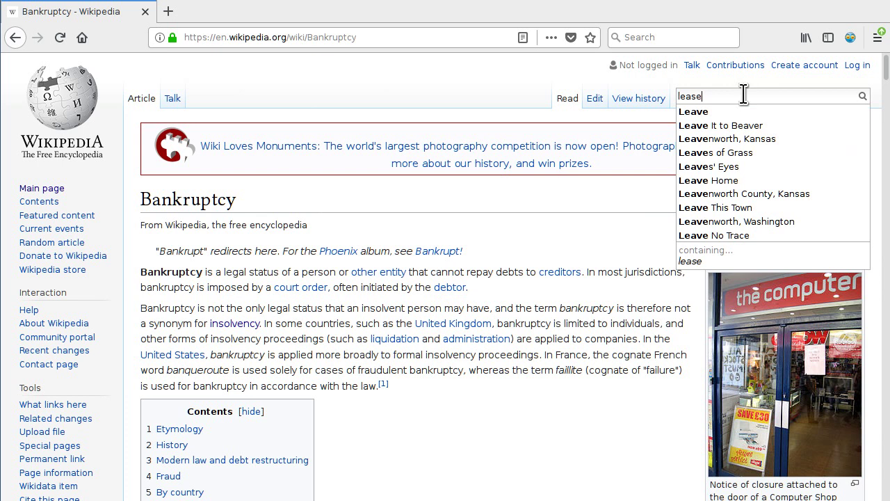
key("Return")
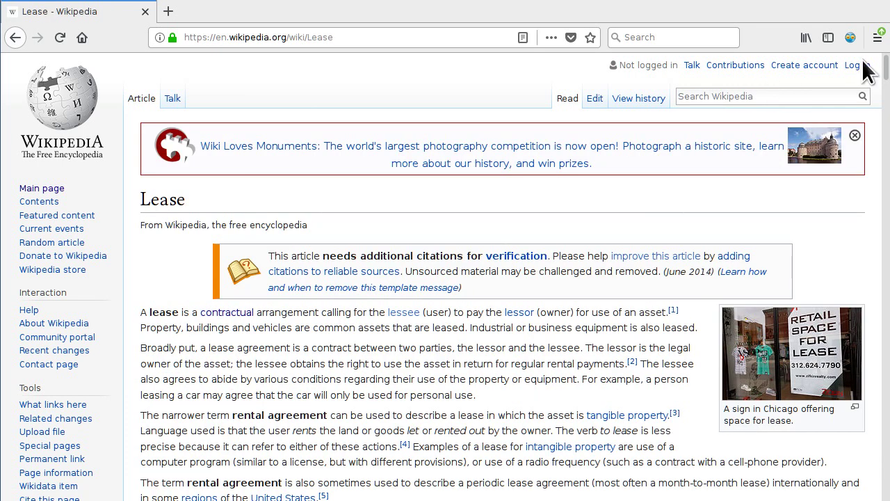
left_click(850, 38)
left_click(724, 104)
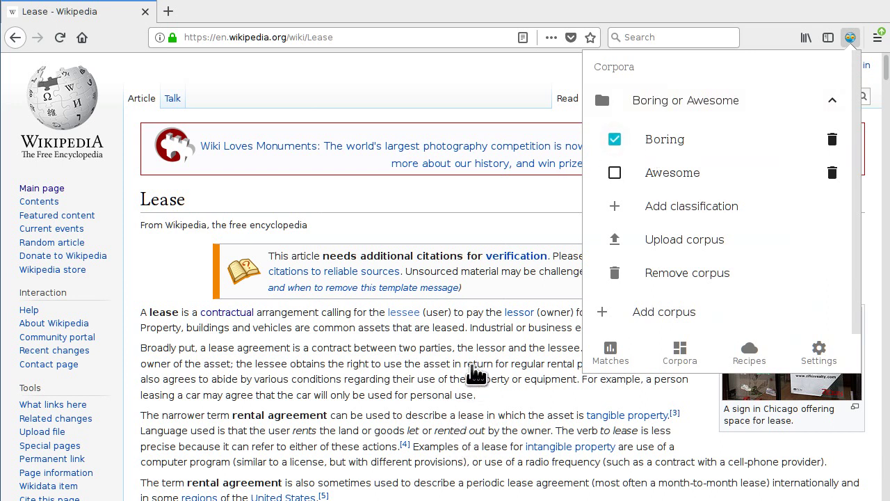
left_click(476, 373)
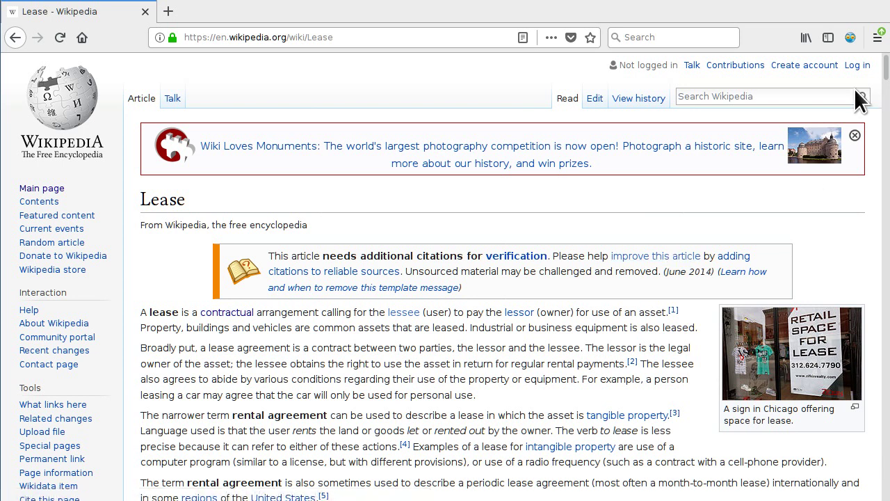
left_click(850, 39)
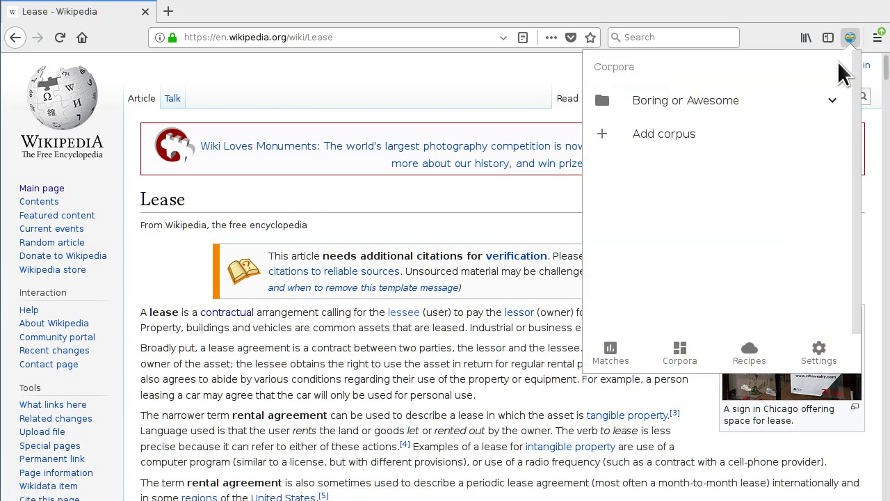
Step: Search Wikipedia for "video games" and classify the resulting article as Awesome in the Boring or Awesome corpus
left_click(702, 93)
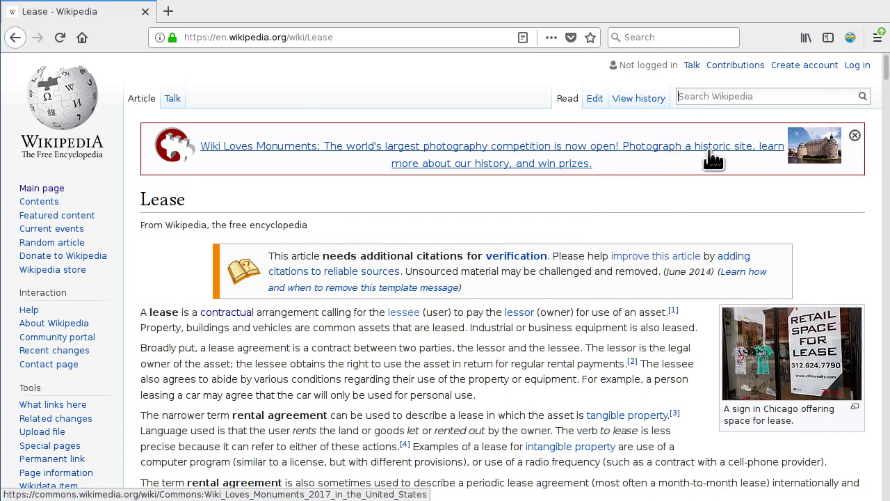
type("video games")
key("Return")
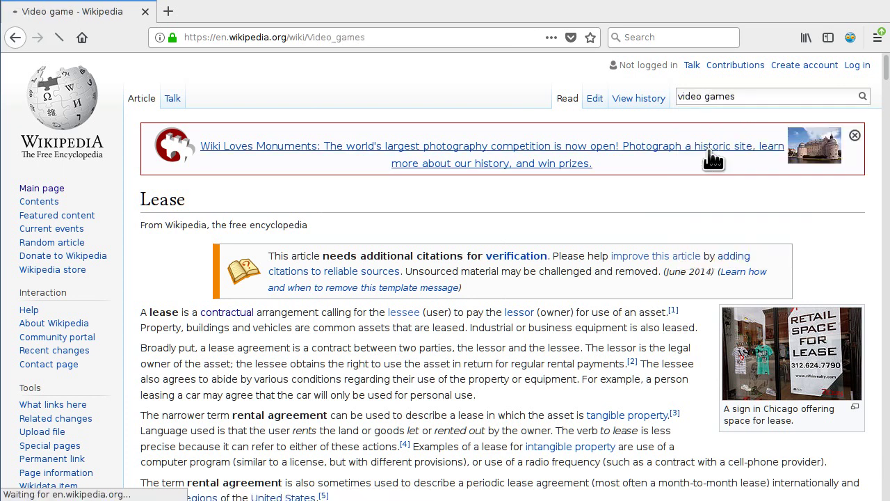
left_click(849, 40)
left_click(709, 104)
left_click(618, 172)
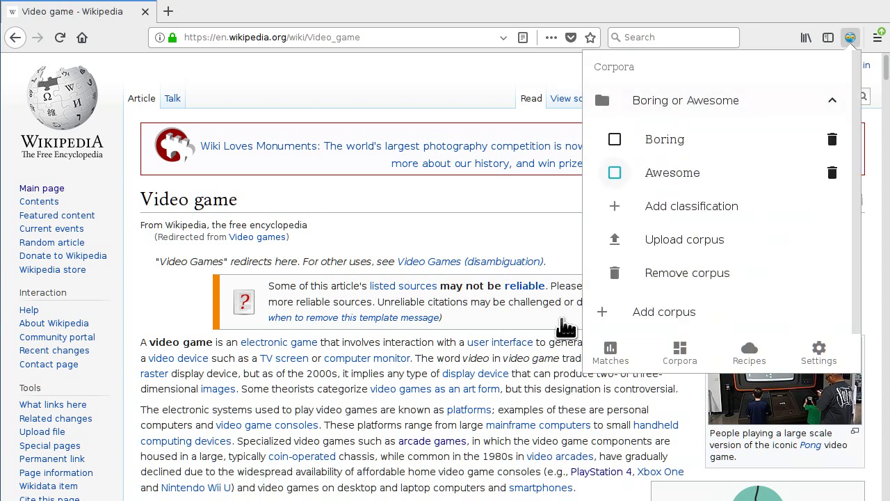
Step: Follow the article's PlayStation 4 link and classify that page as Awesome in the Boring or Awesome corpus
left_click(601, 471)
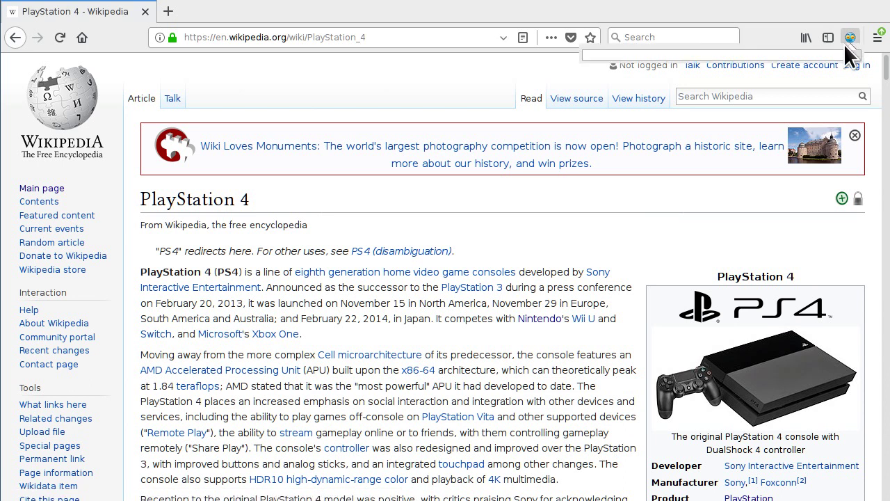
left_click(848, 41)
left_click(718, 112)
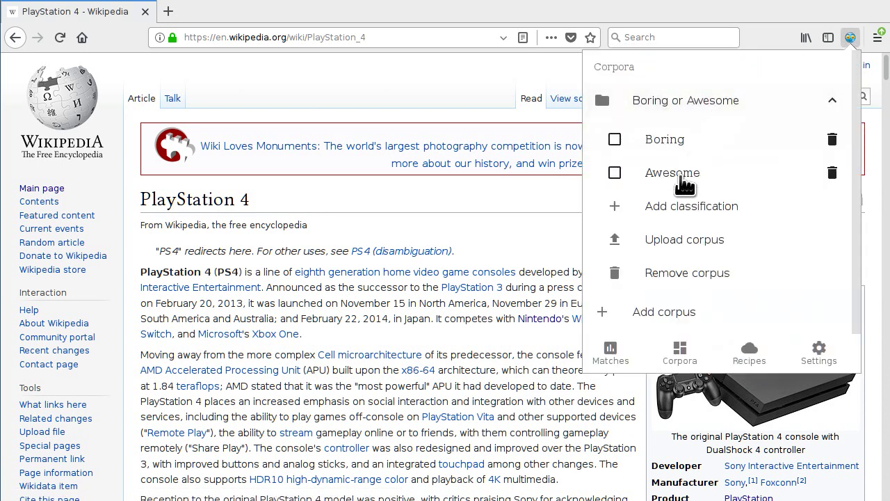
left_click(681, 182)
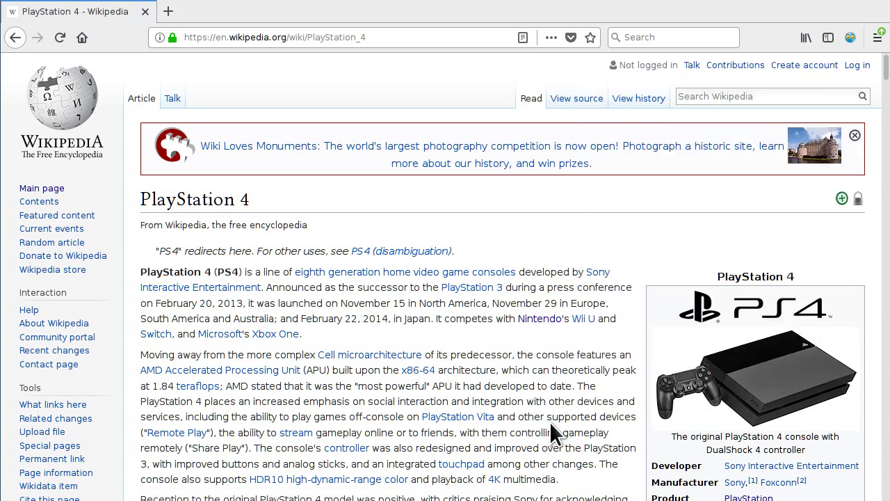
Step: Search Wikipedia for "nintendo" and classify the Nintendo article as Awesome in the Boring or Awesome corpus
left_click(715, 96)
type("nintendo")
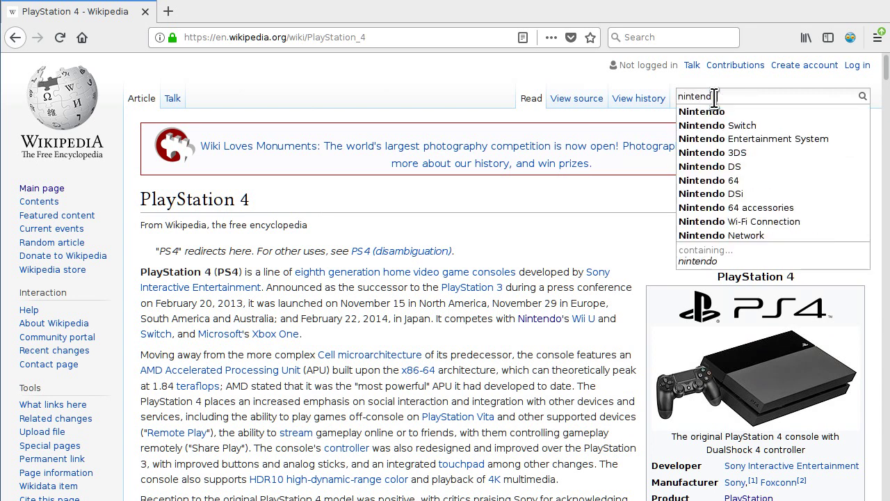
key("Return")
left_click(851, 37)
left_click(790, 100)
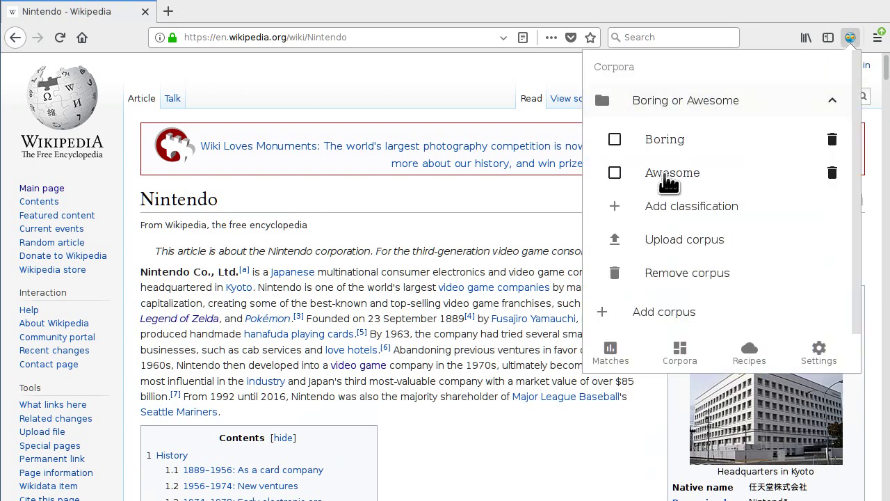
left_click(667, 175)
left_click(539, 236)
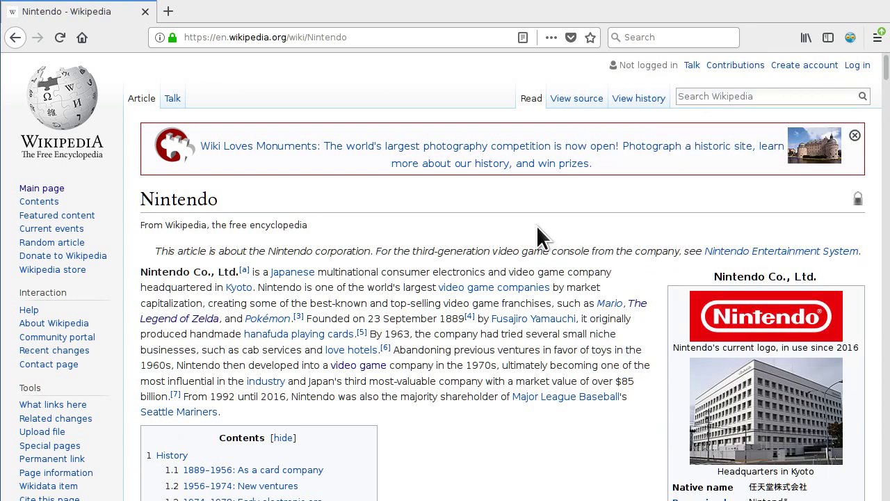
Step: Add a new recipe named "Boringness Detector" in the FilterBubbler extension
left_click(851, 37)
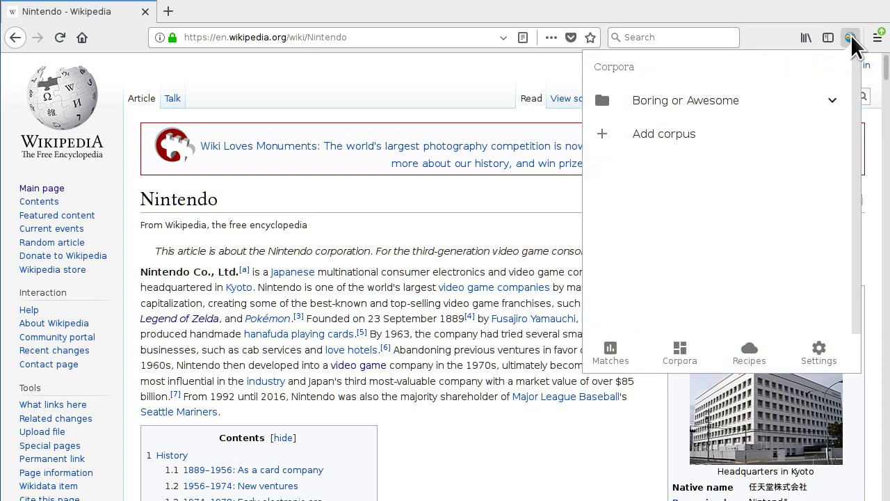
left_click(750, 354)
left_click(709, 103)
type("Boringnessd")
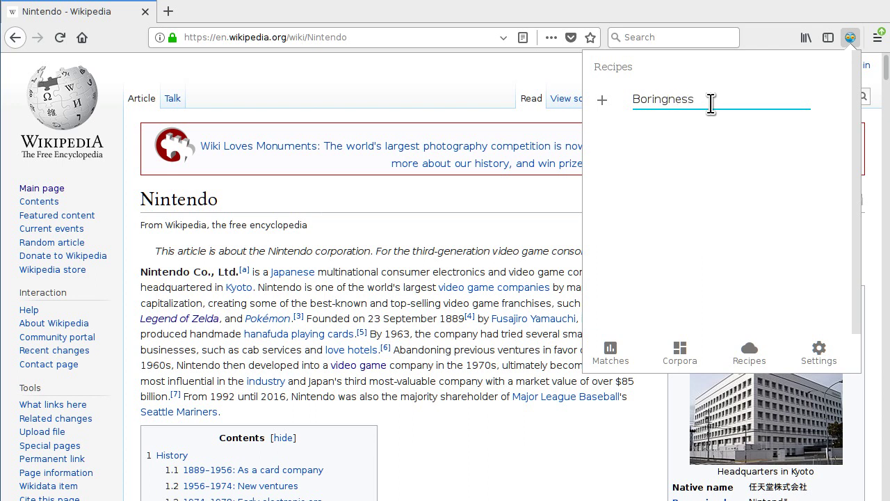
key("BackSpace")
type("Detec")
key("BackSpace")
type("tector")
key("Return")
Step: Expand the Boringness Detector recipe and choose the Naive Bayesian classifier, Current page source and Extension drop-down sink
left_click(672, 115)
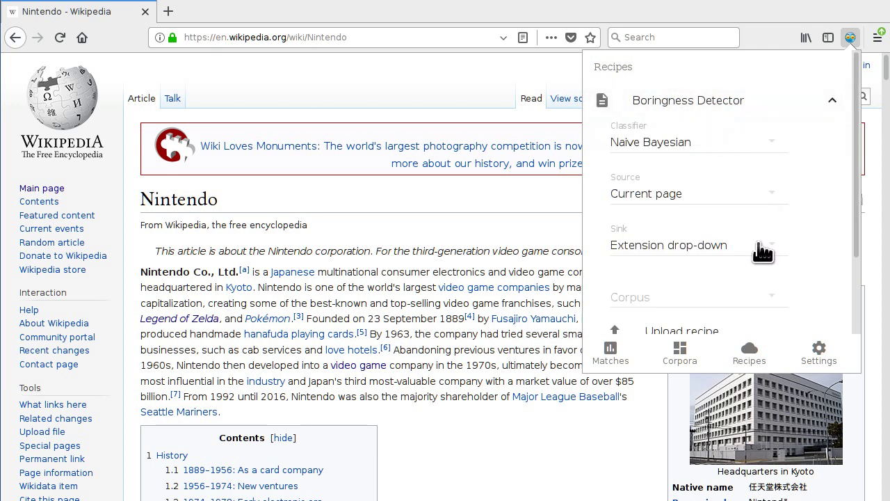
scroll(763, 252, "down", 2)
scroll(763, 251, "up", 2)
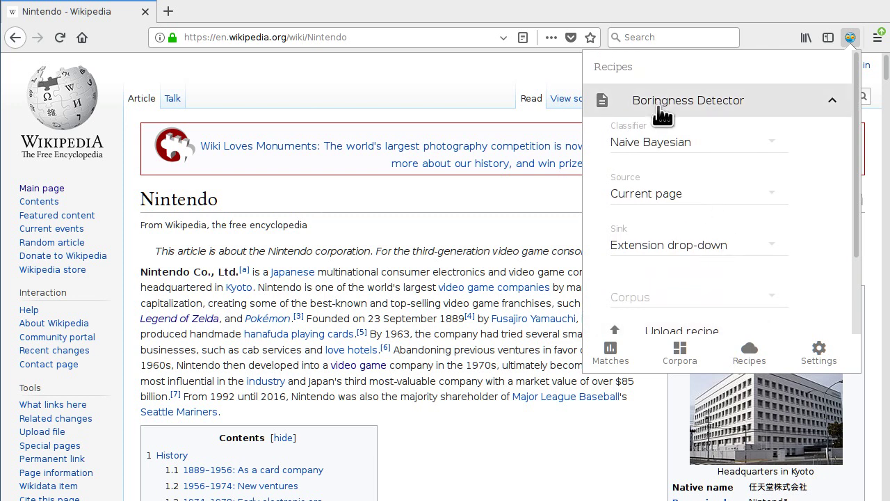
left_click(663, 143)
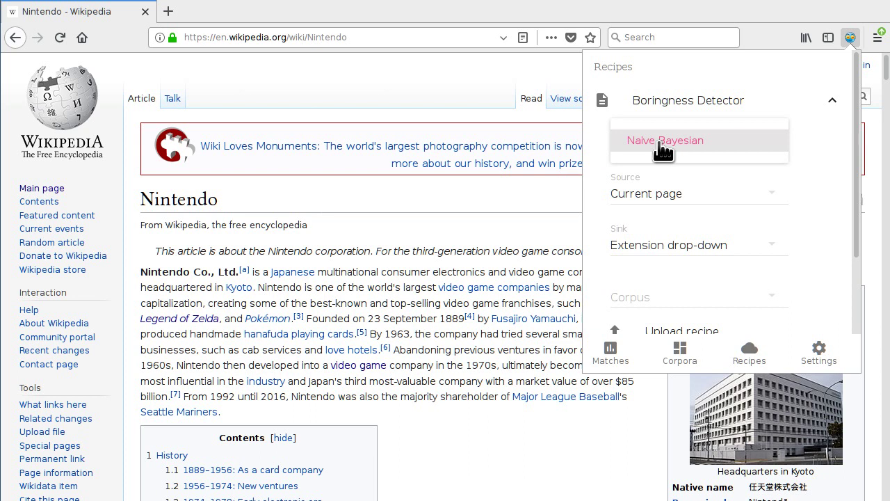
left_click(741, 153)
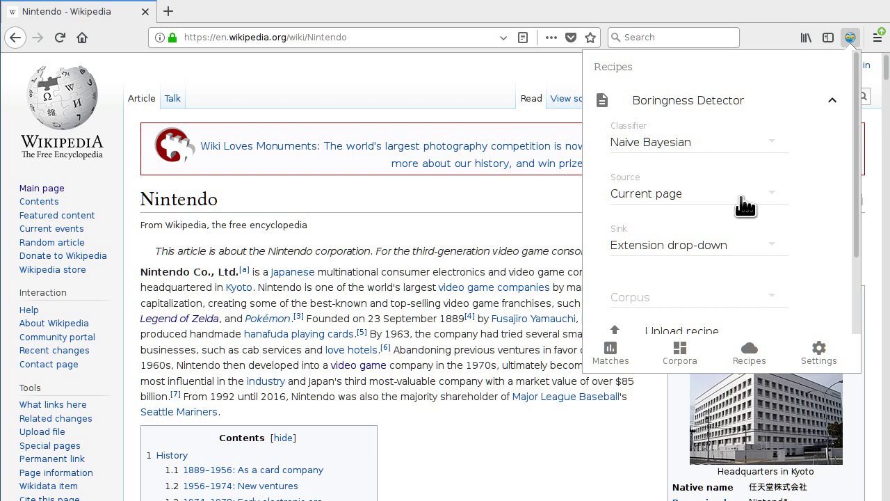
left_click(742, 198)
left_click(765, 201)
left_click(687, 253)
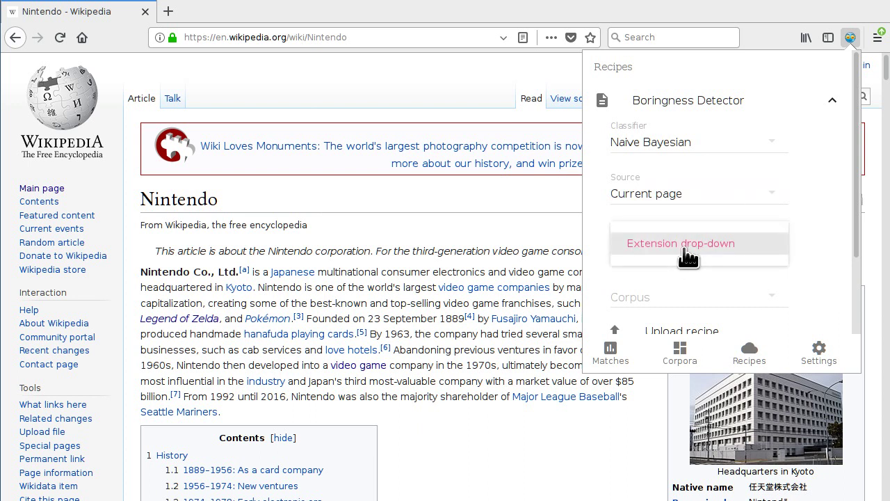
left_click(756, 251)
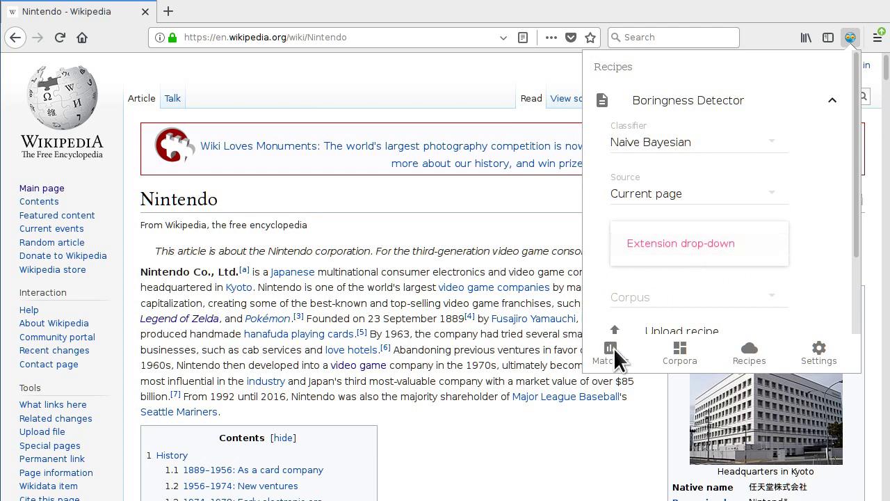
left_click(716, 251)
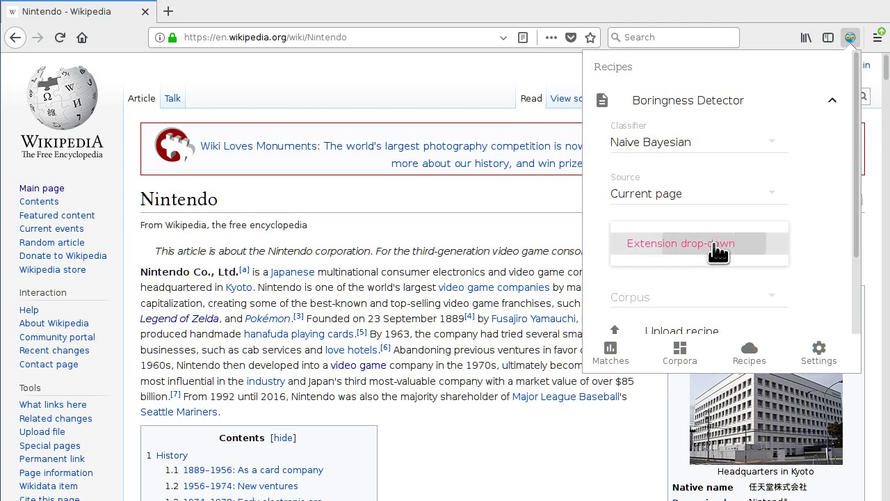
Step: Assign the Boring or Awesome corpus to the Boringness Detector recipe, review its remaining options and close the extension popup
left_click(681, 300)
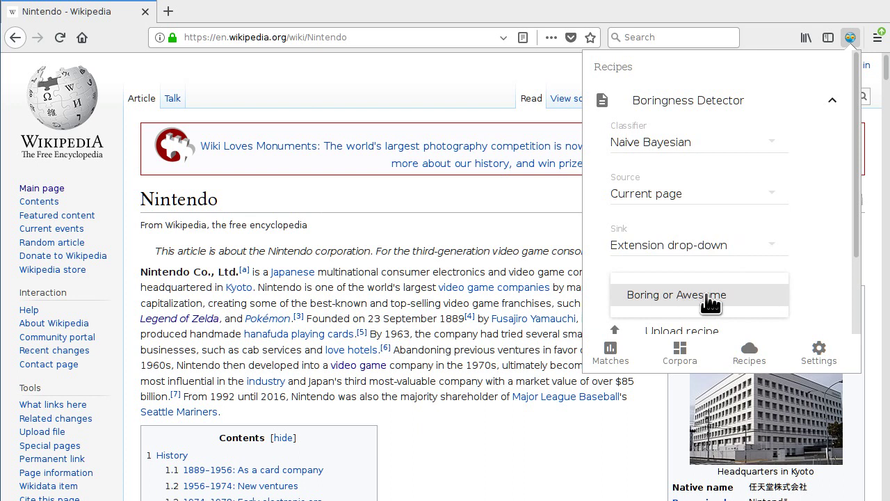
left_click(683, 304)
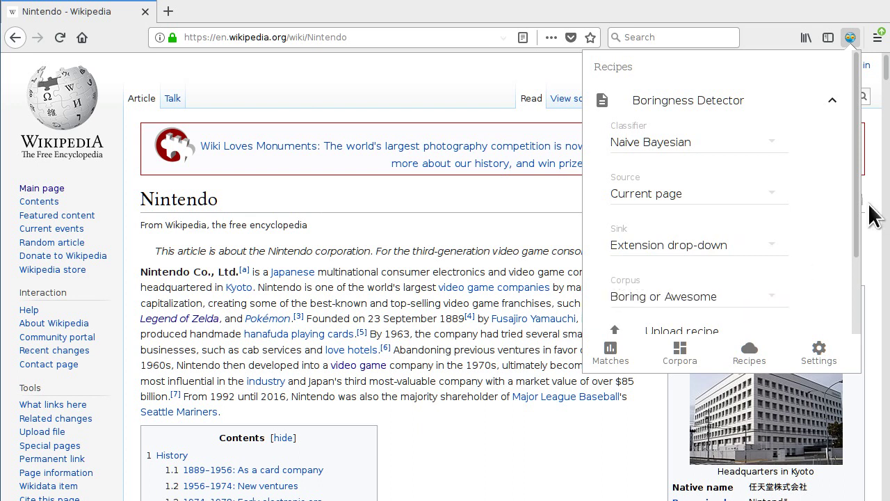
scroll(839, 229, "down", 3)
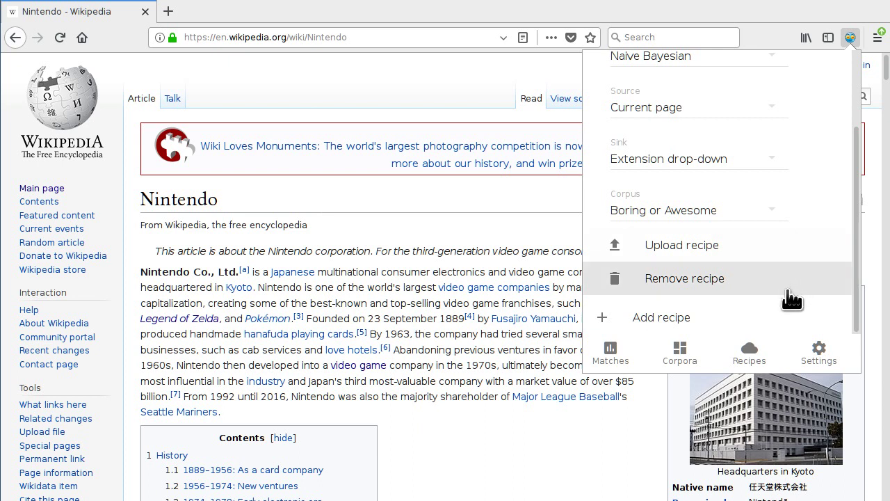
scroll(793, 286, "up", 3)
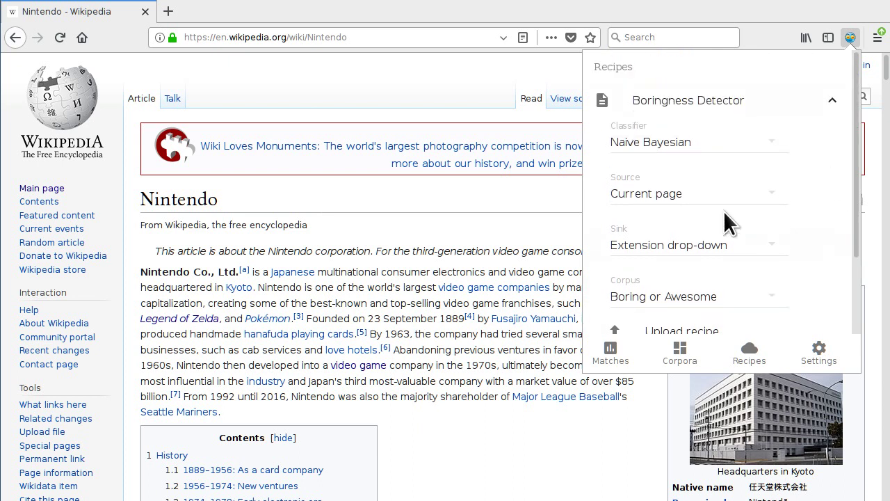
scroll(723, 211, "down", 2)
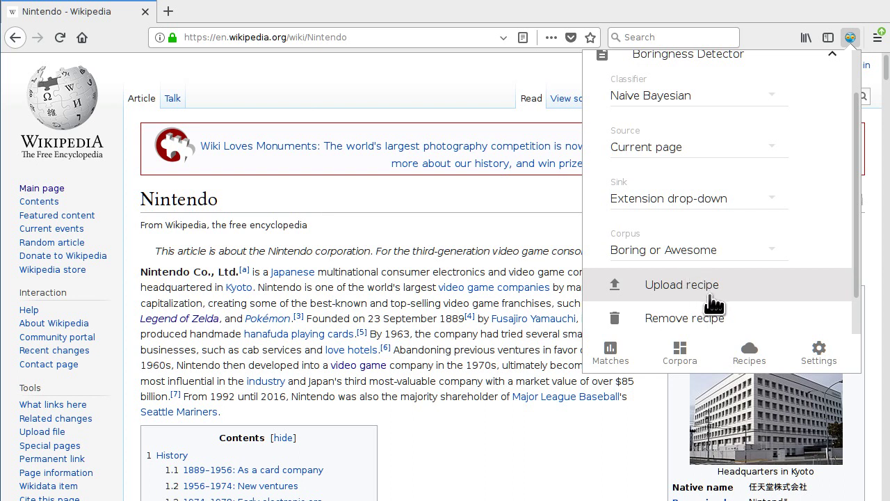
scroll(709, 301, "up", 1)
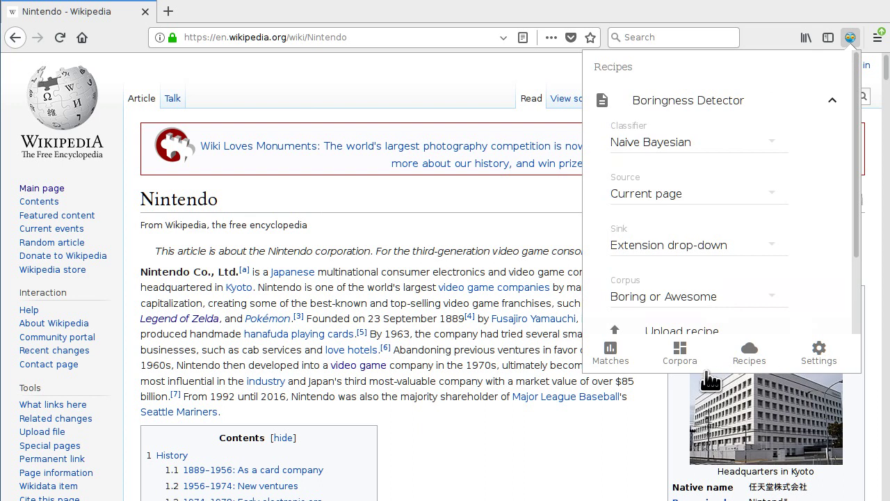
left_click(585, 441)
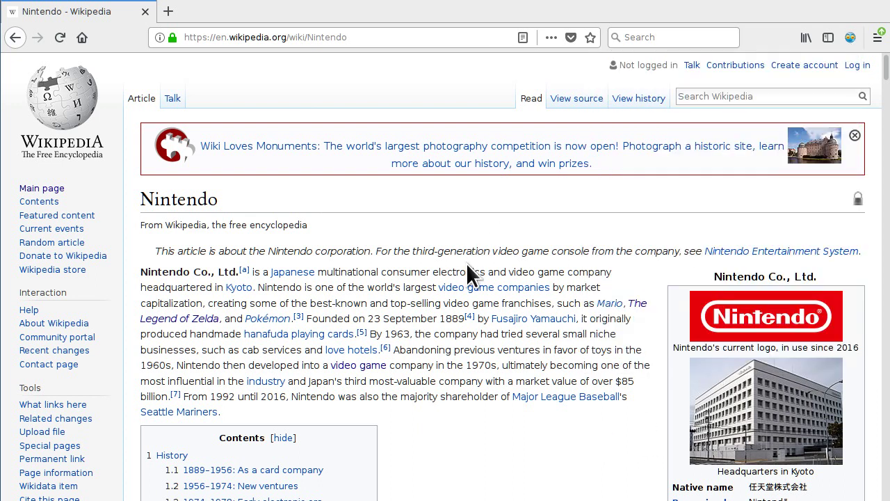
Step: Check how the Boringness Detector recipe classifies the current Nintendo article
left_click(849, 39)
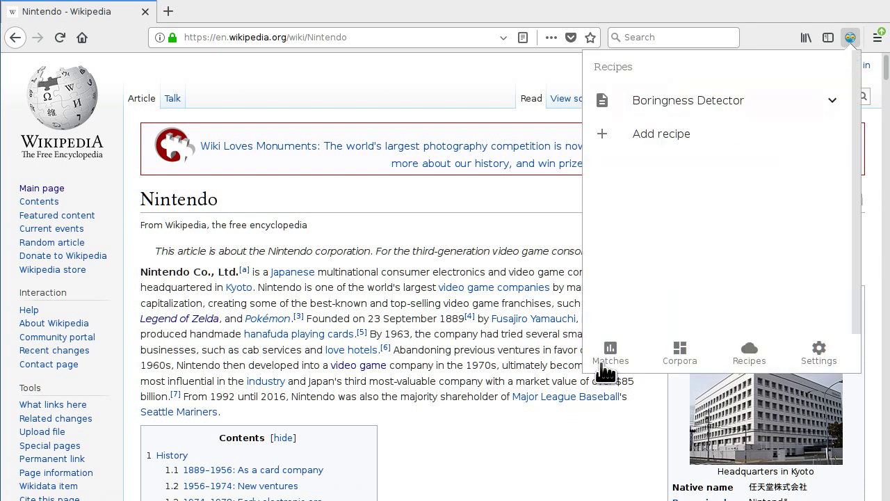
left_click(607, 362)
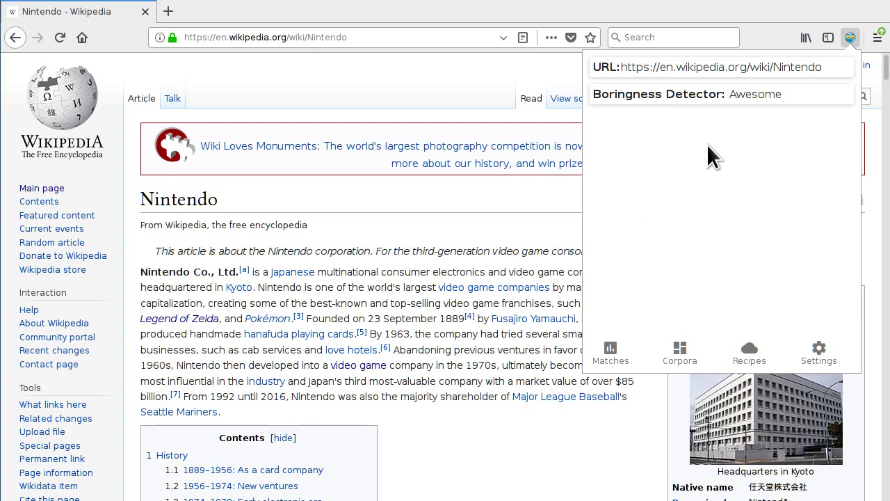
left_click(381, 287)
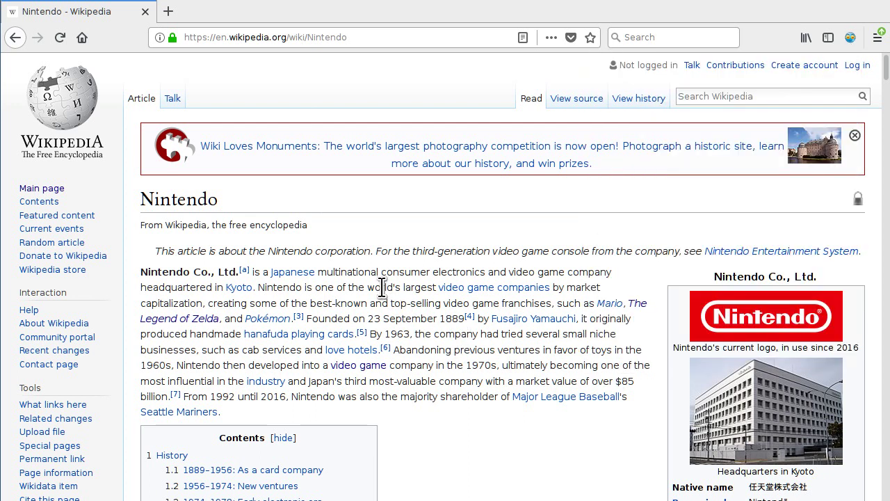
Step: Search Wikipedia for "lease" and check the Boringness Detector match for the Lease article
scroll(457, 258, "down", 5)
scroll(457, 258, "up", 5)
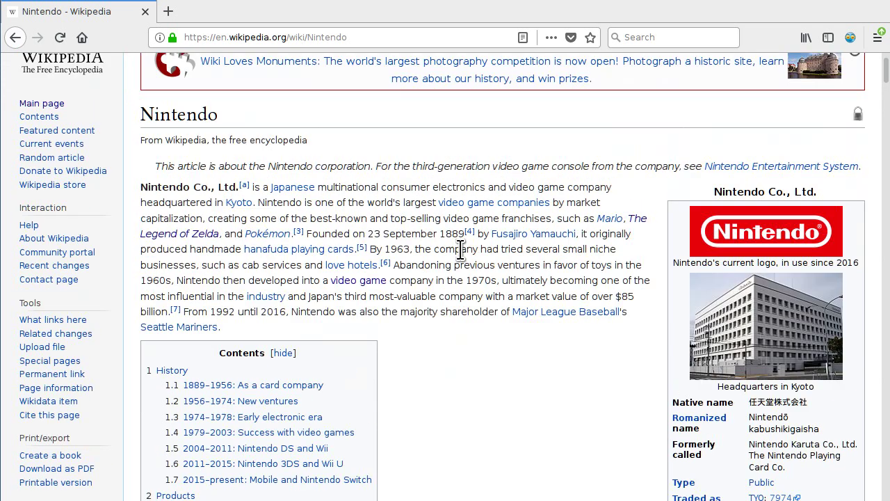
left_click(737, 98)
type("lease")
left_click(738, 112)
left_click(844, 39)
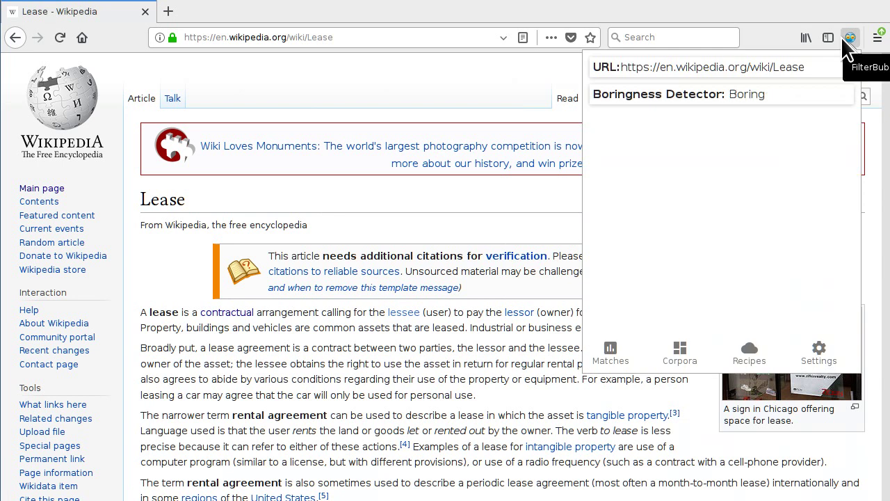
left_click(475, 207)
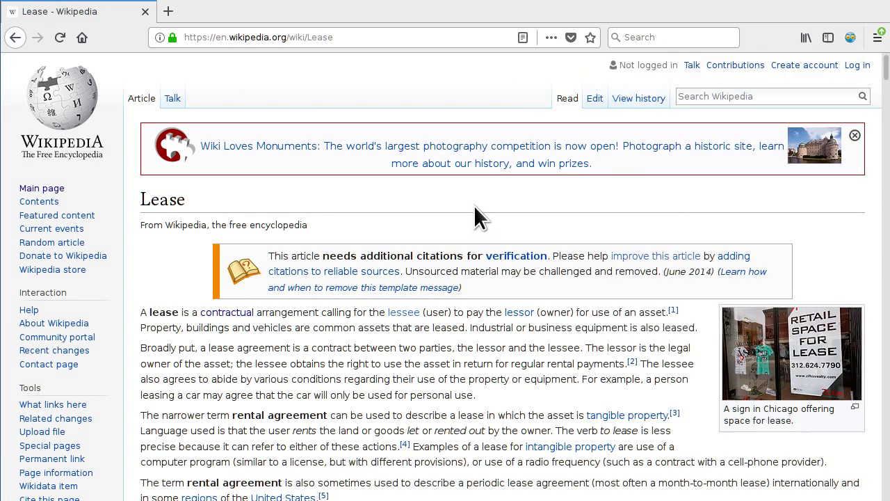
Step: Search Wikipedia for "real estate", look through the article and check its Boringness Detector match
left_click(778, 90)
type("real estate")
key("Return")
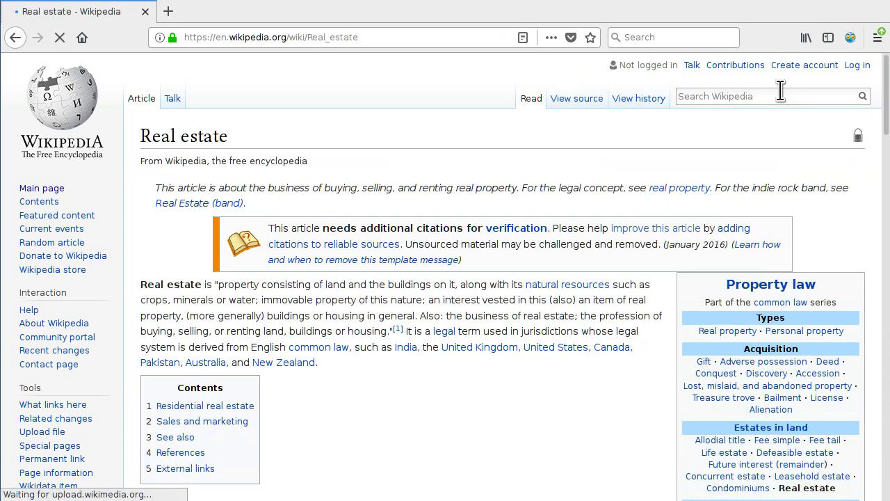
left_click(849, 37)
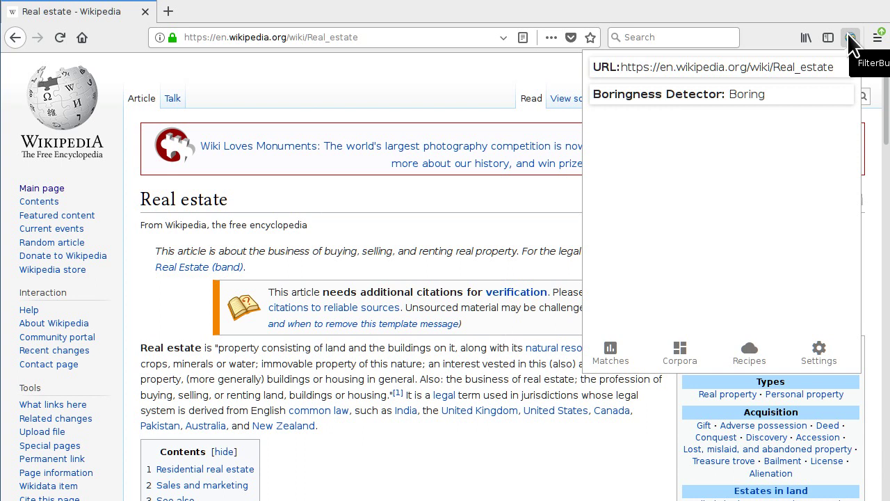
left_click(440, 364)
scroll(614, 233, "down", 10)
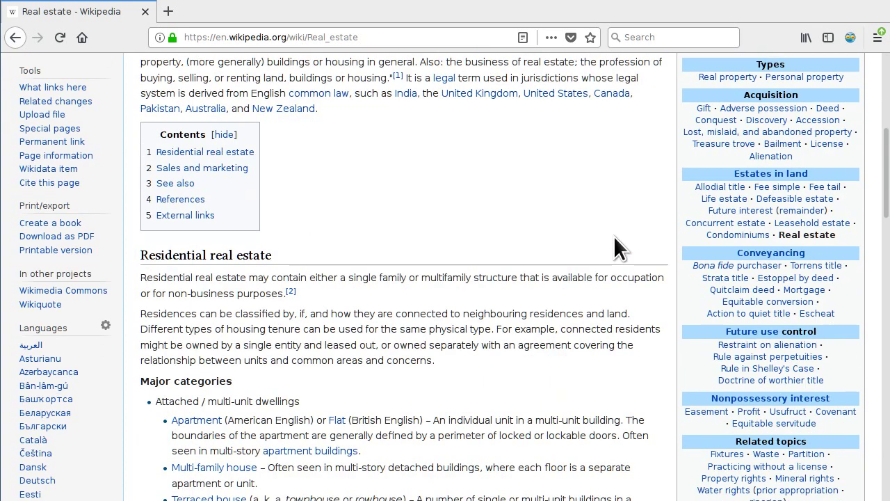
key("Home")
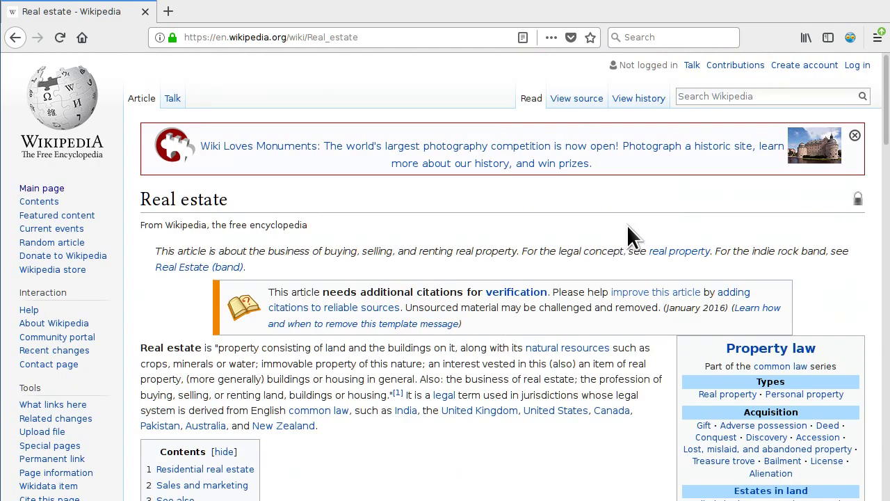
left_click(852, 39)
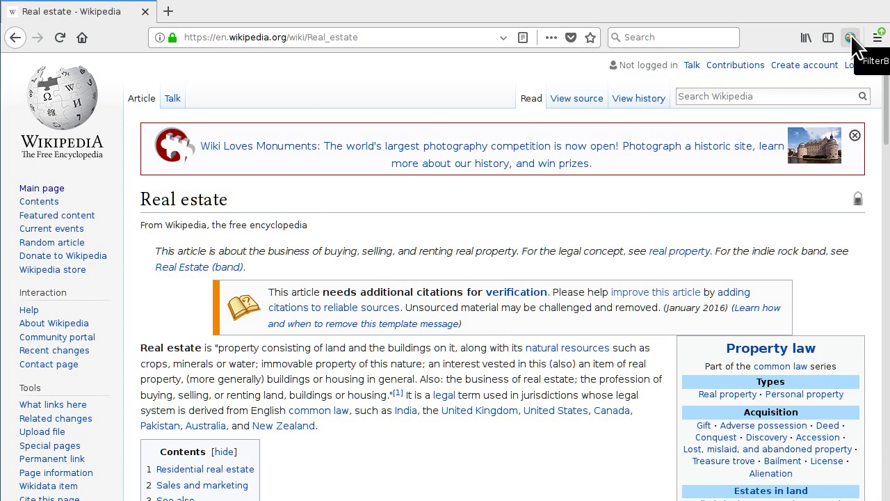
left_click(849, 39)
left_click(850, 39)
Step: Search Wikipedia for "atari" and check the Boringness Detector match for the Atari article
left_click(835, 99)
type("ataroi")
key("BackSpace")
key("BackSpace")
type("i")
key("Return")
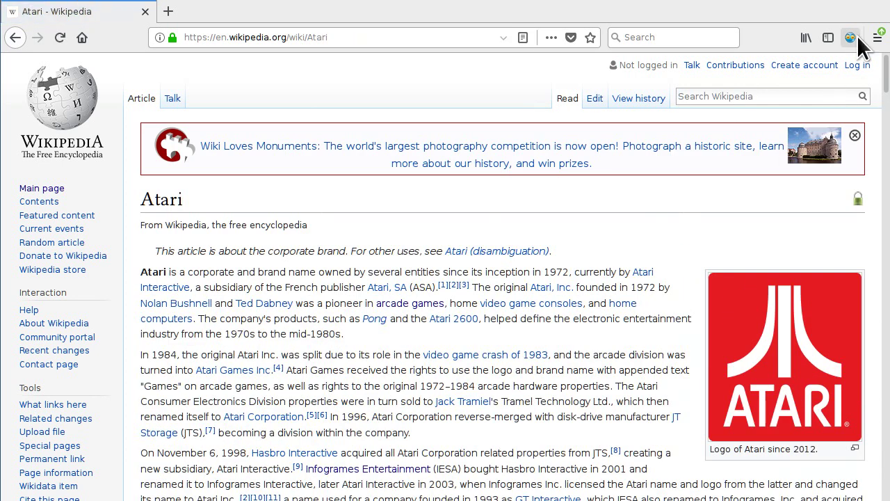
left_click(850, 39)
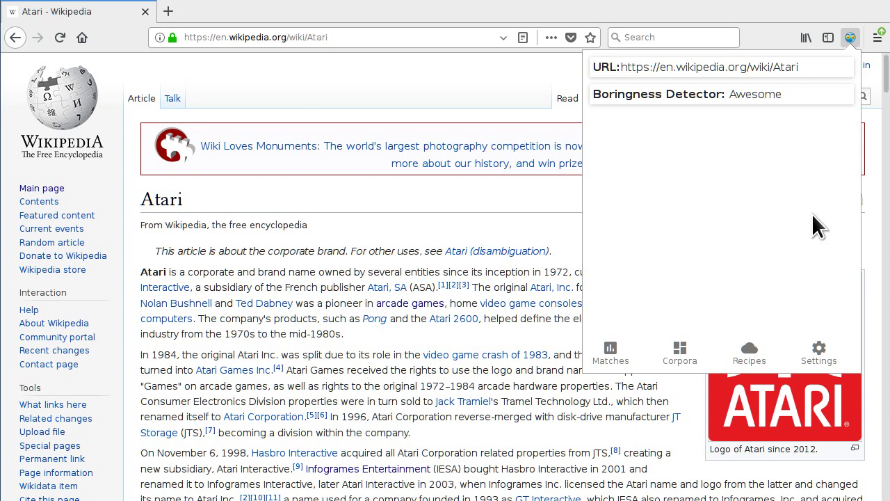
left_click(683, 358)
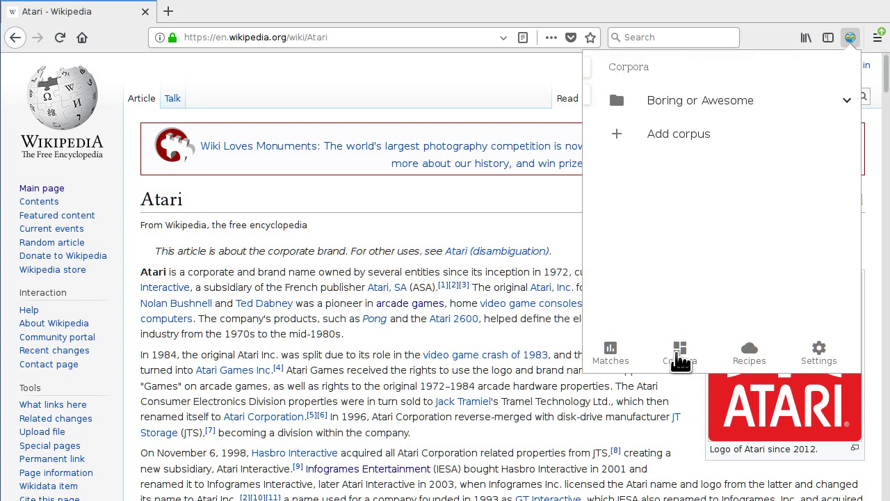
left_click(825, 355)
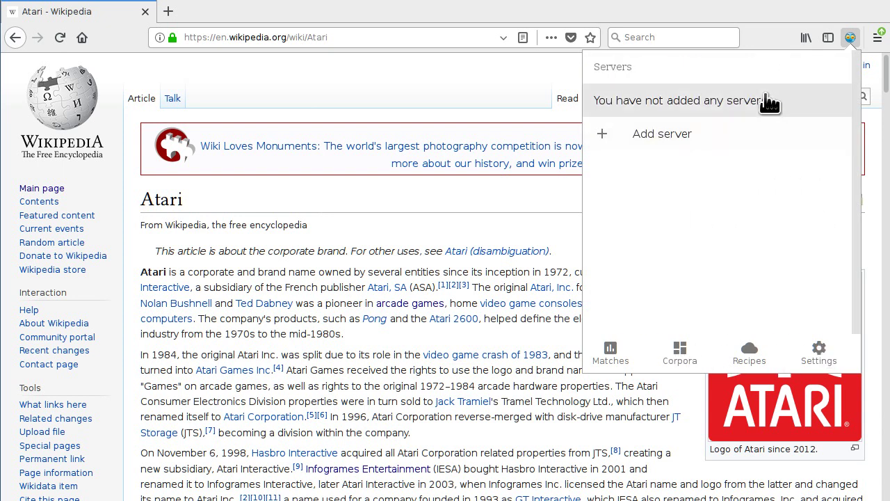
left_click(755, 143)
type("http://fil;ter")
key("BackSpace")
key("BackSpace")
key("BackSpace")
key("BackSpace")
type("terbubble.")
key("Escape")
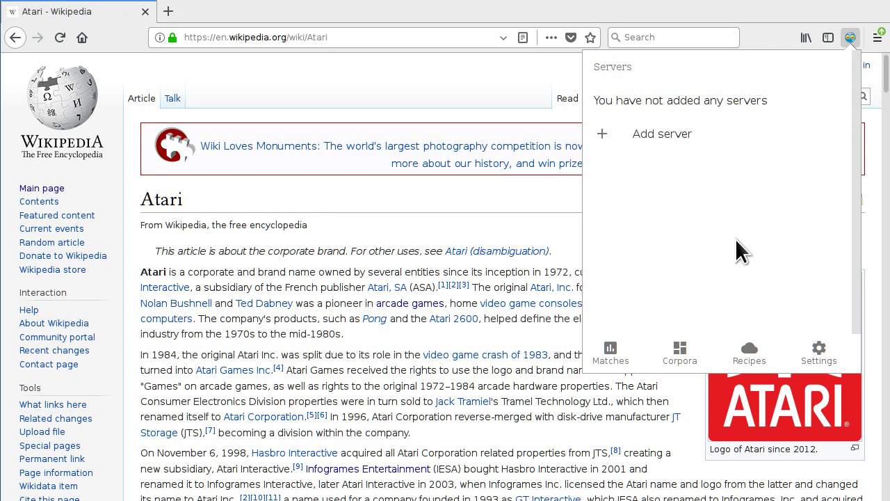
Step: Expand the filterbubbler.org server and examine the recipes and corpora it offers for download
left_click(836, 105)
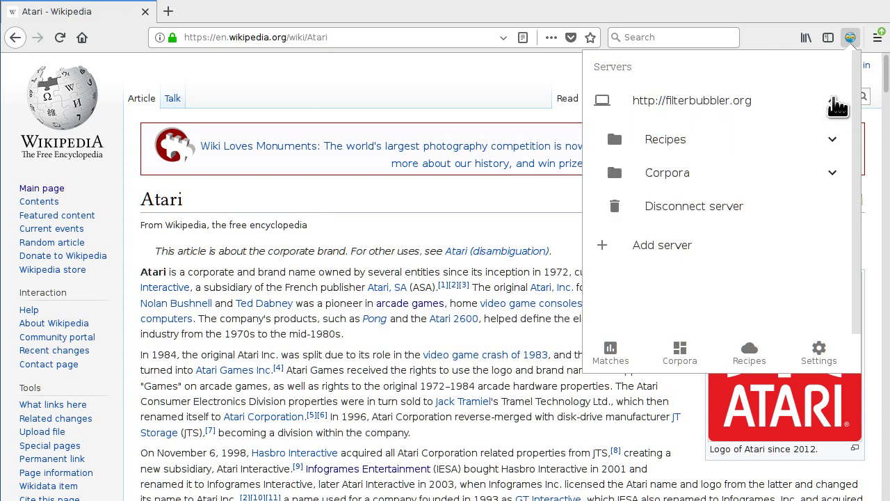
left_click(833, 138)
scroll(833, 146, "down", 3)
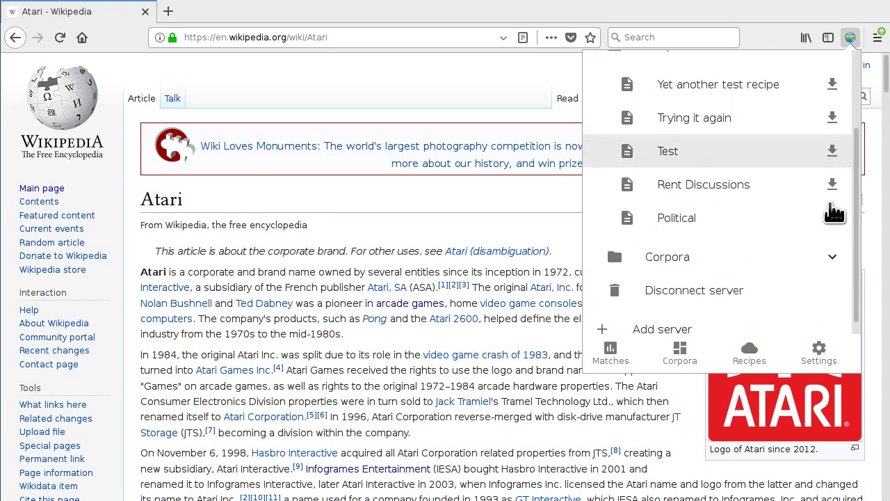
scroll(832, 146, "up", 1)
left_click(833, 280)
scroll(835, 239, "down", 6)
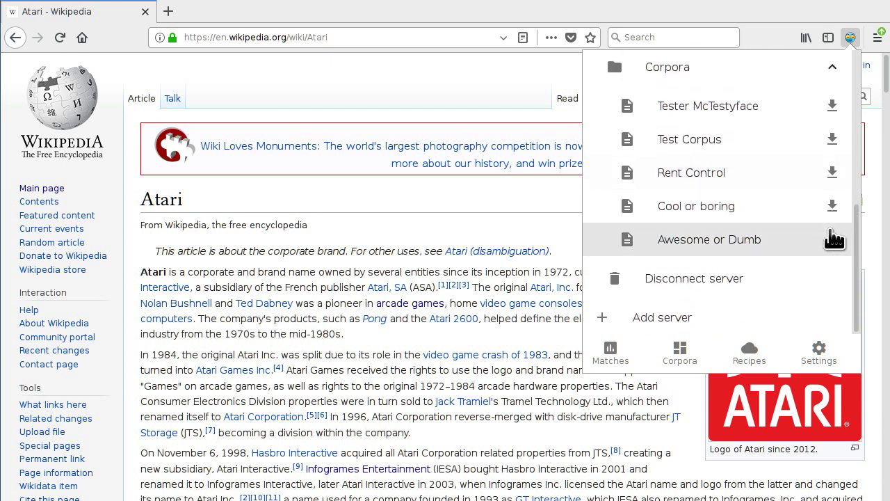
left_click(739, 351)
left_click(681, 353)
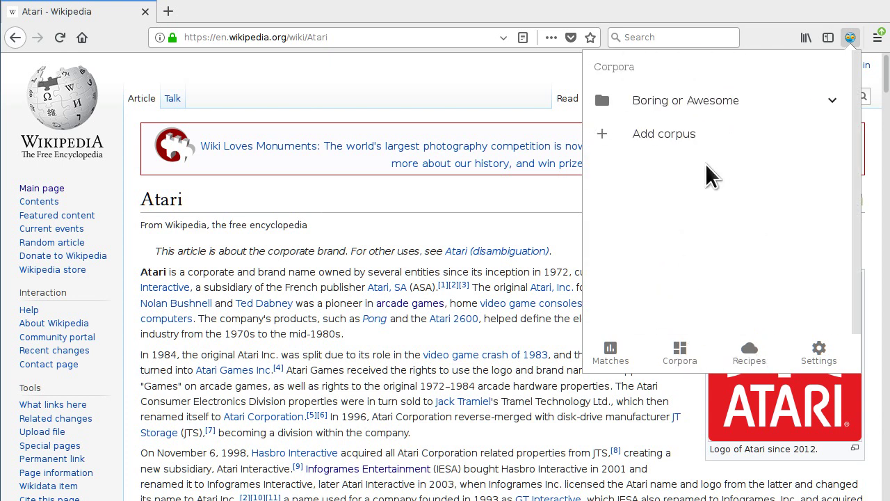
left_click(831, 102)
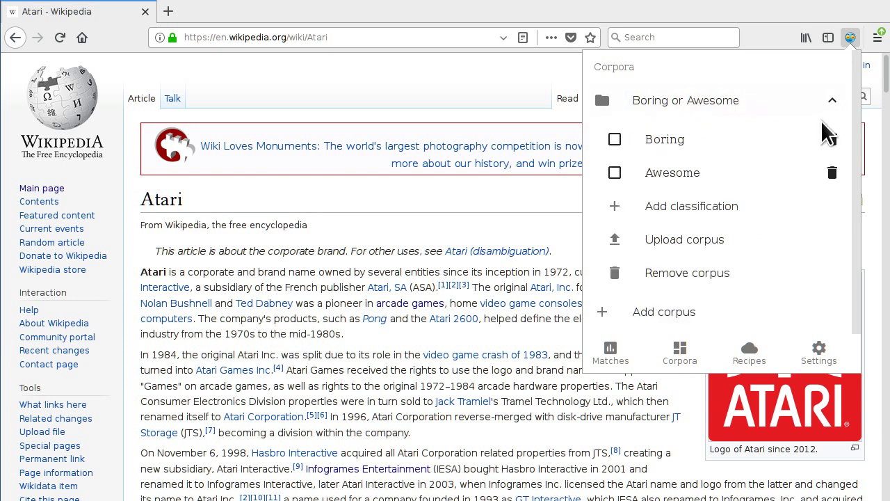
left_click(720, 240)
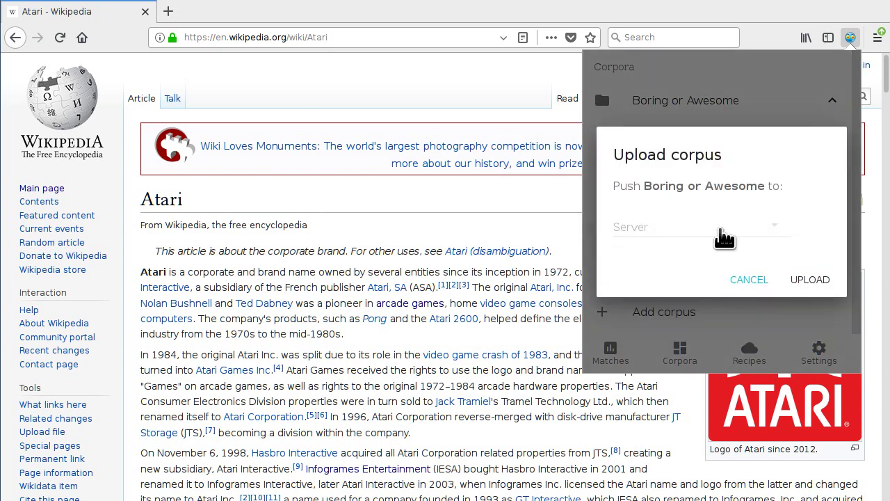
left_click(722, 240)
left_click(728, 229)
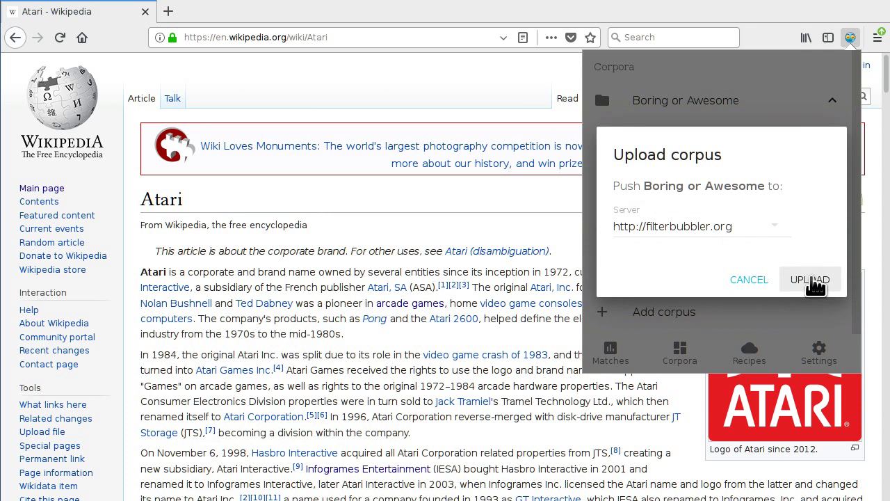
left_click(810, 279)
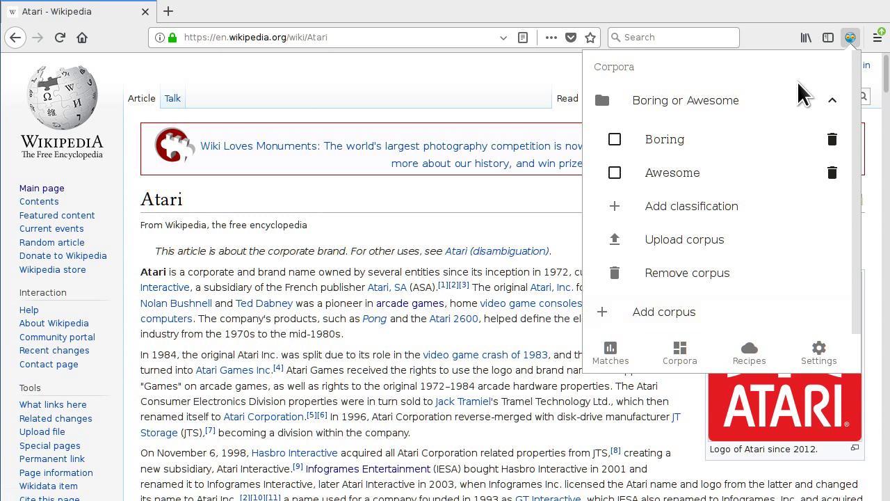
left_click(831, 102)
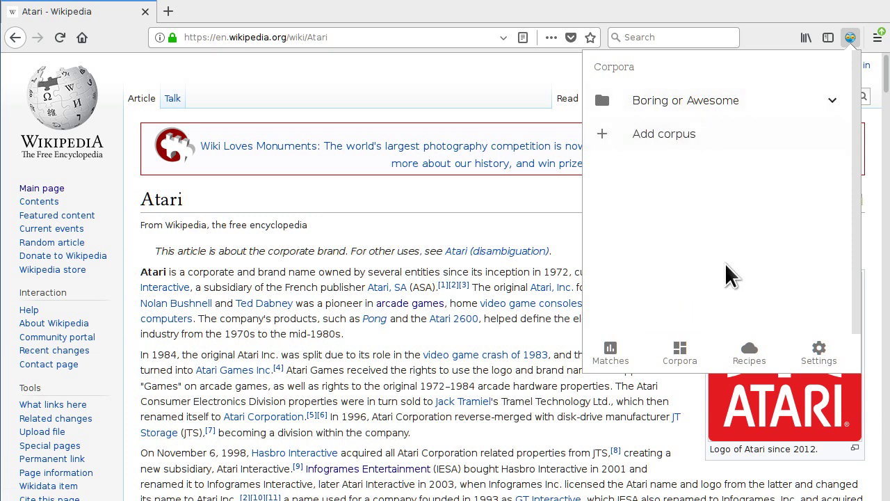